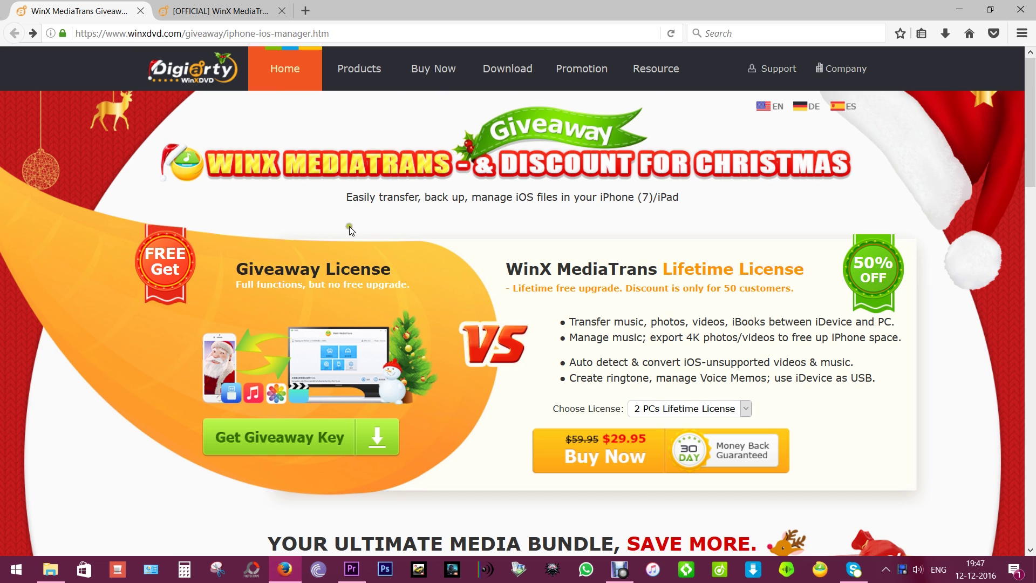
View the Giveaway License section's license options, then close the license offer popup.
drag(235, 271, 395, 273)
click(395, 273)
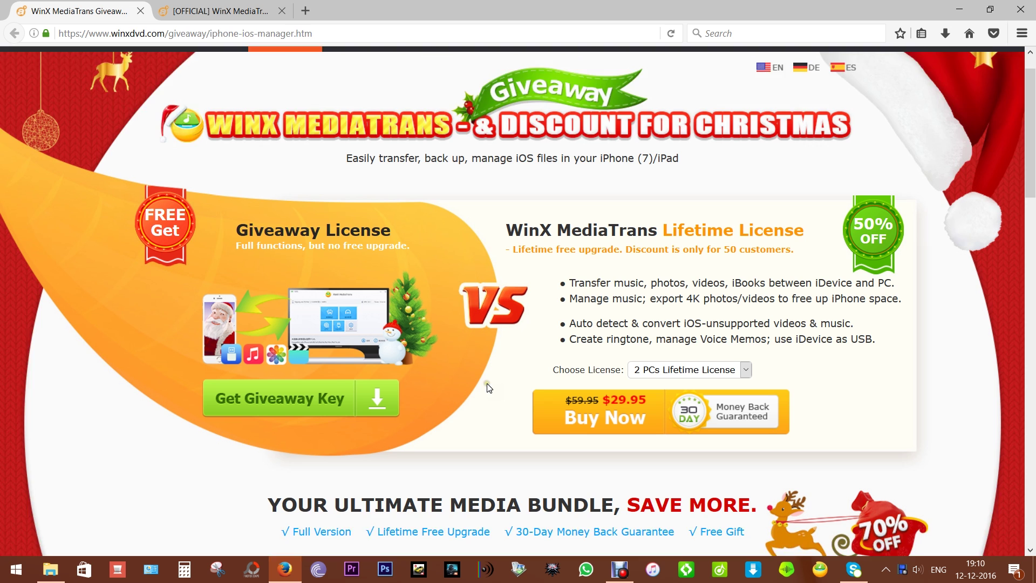
scroll(485, 386, down, 2)
click(372, 289)
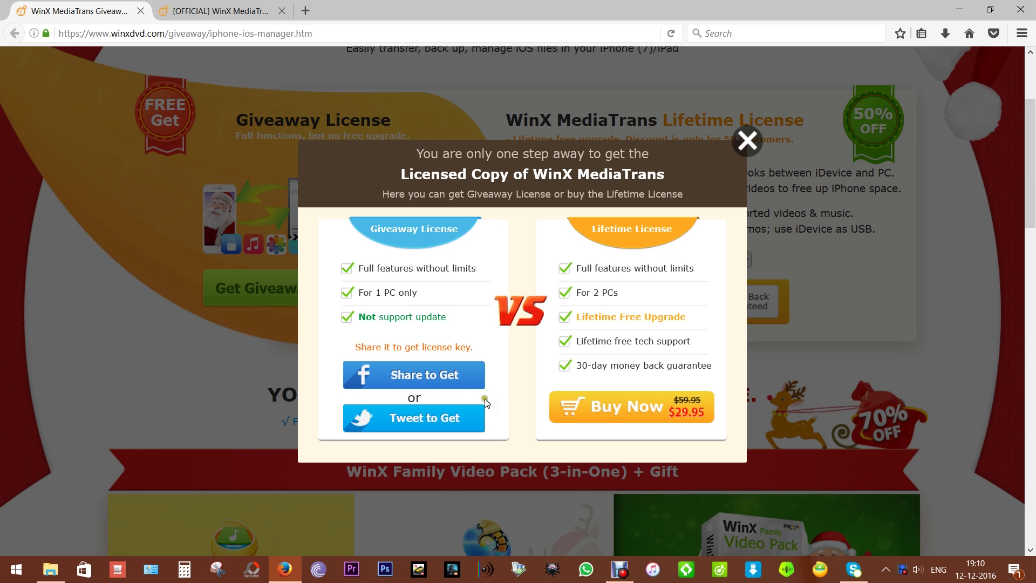
click(745, 143)
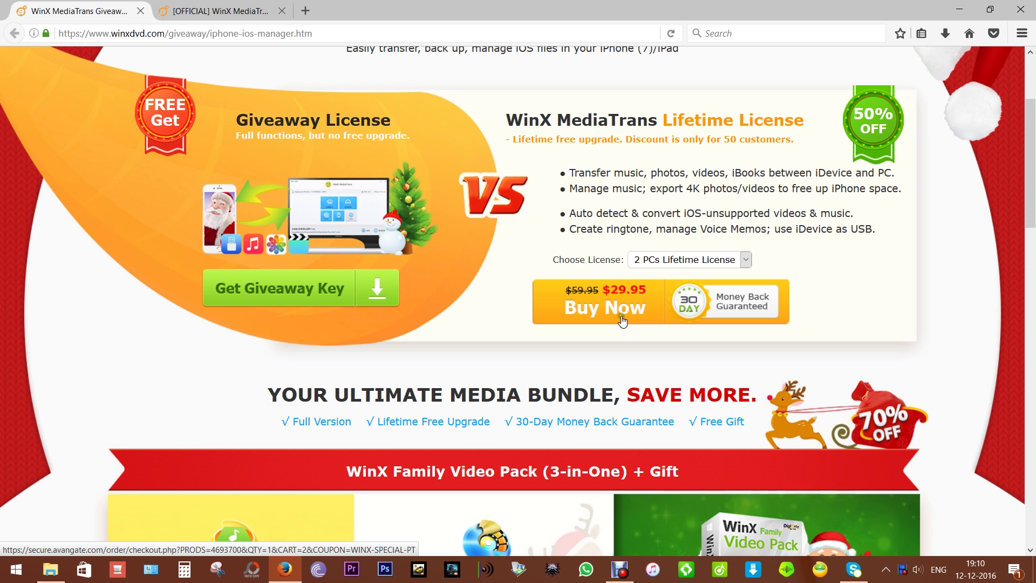
Scroll back up the giveaway page and highlight its tagline text.
scroll(624, 318, up, 1)
scroll(623, 318, up, 1)
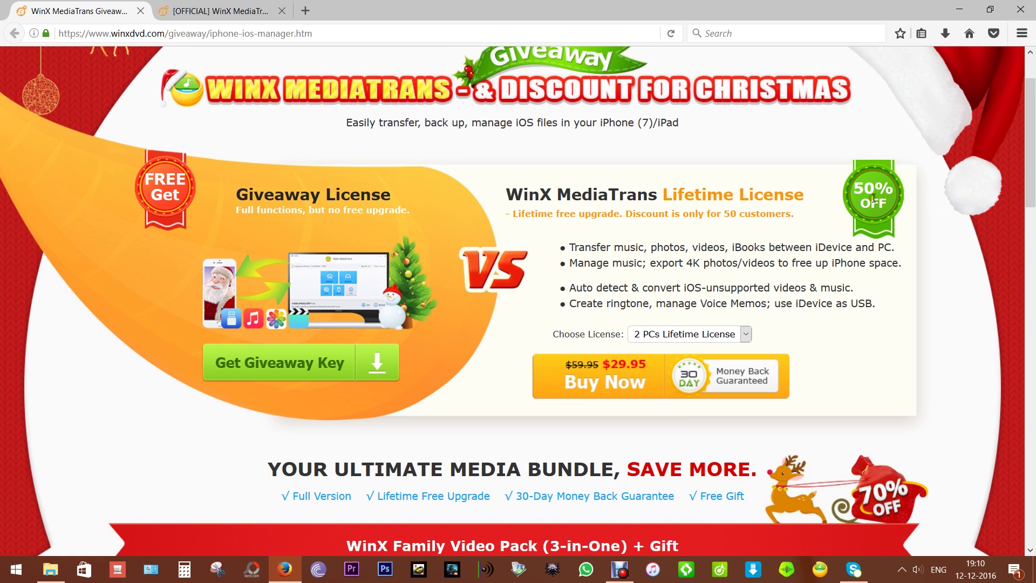
scroll(527, 261, up, 2)
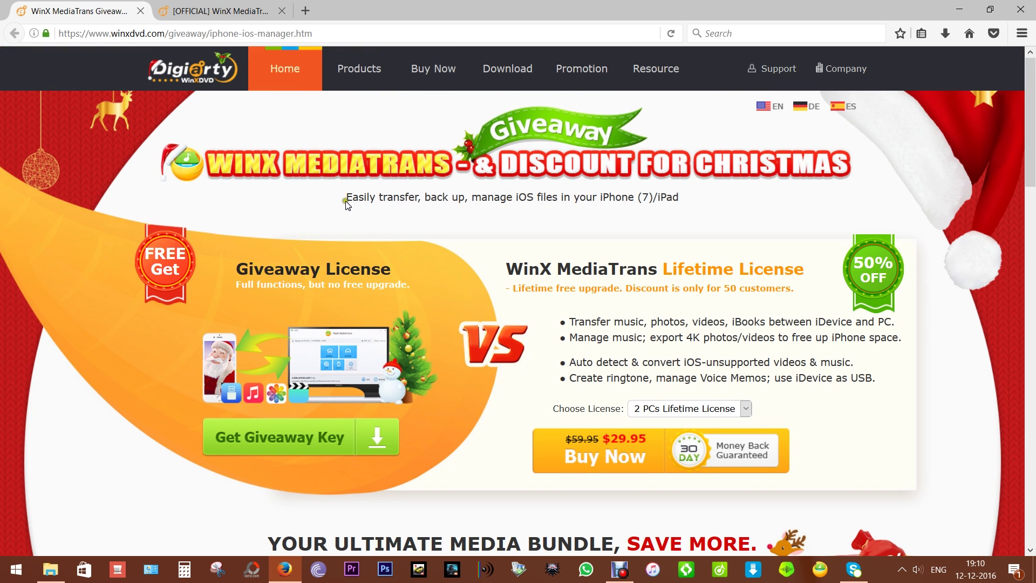
drag(346, 203, 684, 214)
click(683, 201)
scroll(629, 200, down, 7)
scroll(629, 200, down, 1)
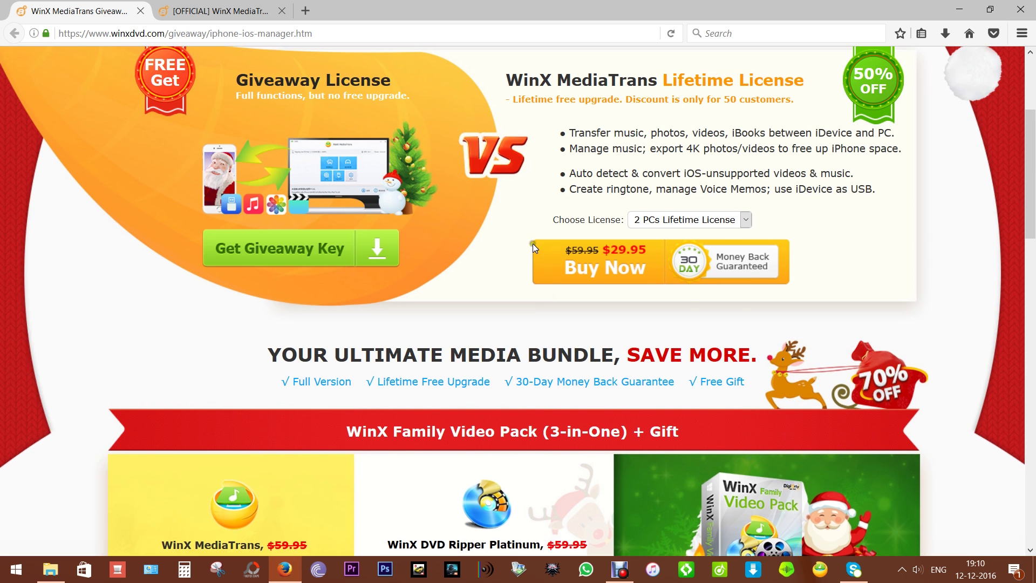
scroll(534, 245, up, 5)
Browse the official WinX MediaTrans product page, then launch WinX MediaTrans from the taskbar.
click(241, 9)
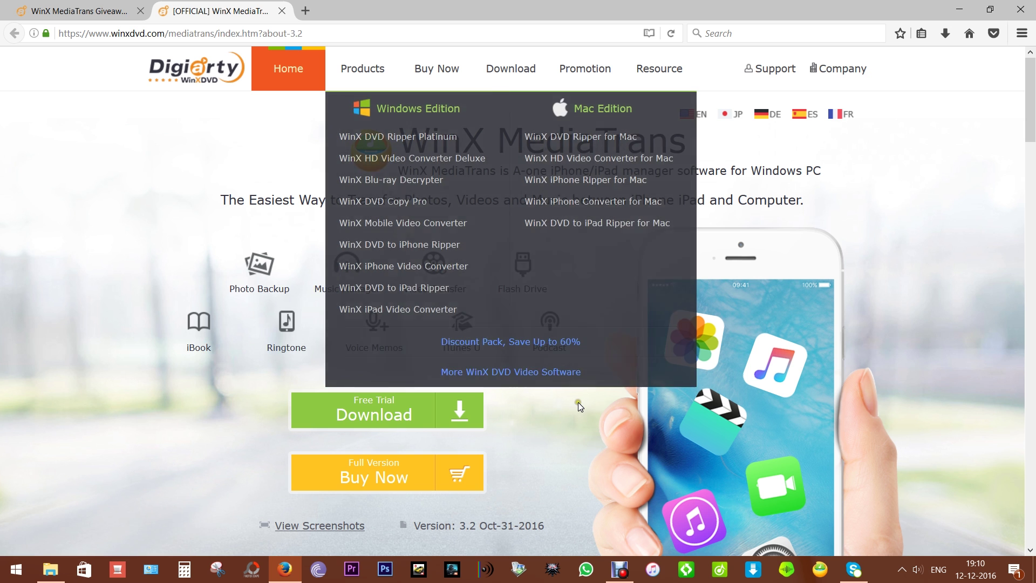
scroll(579, 408, down, 5)
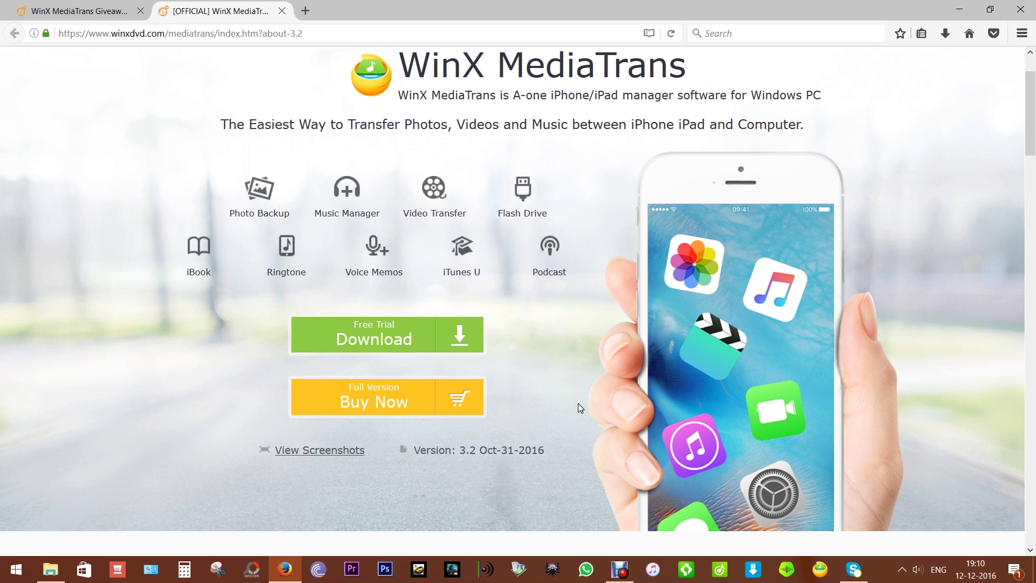
scroll(579, 404, down, 5)
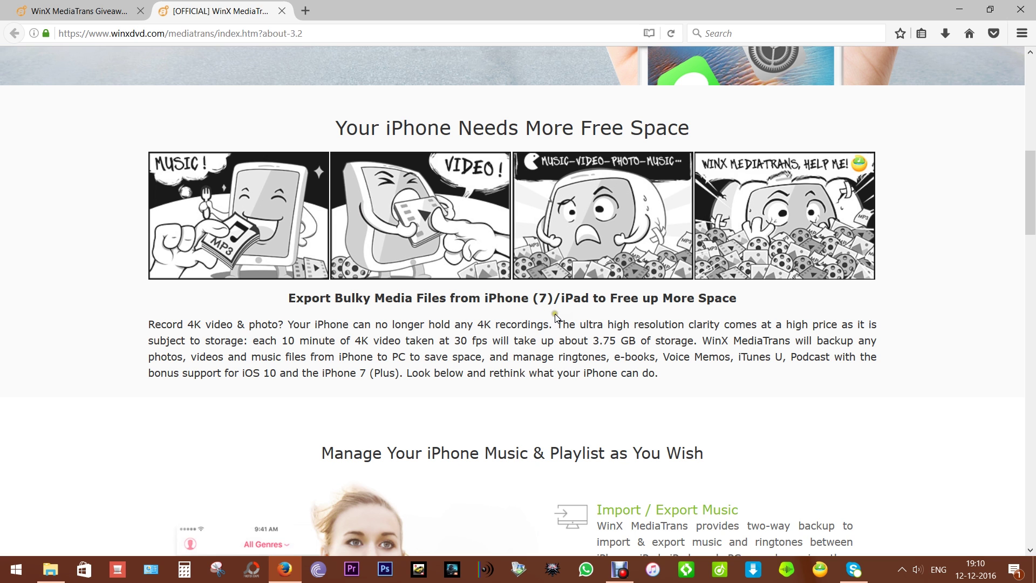
scroll(556, 317, down, 5)
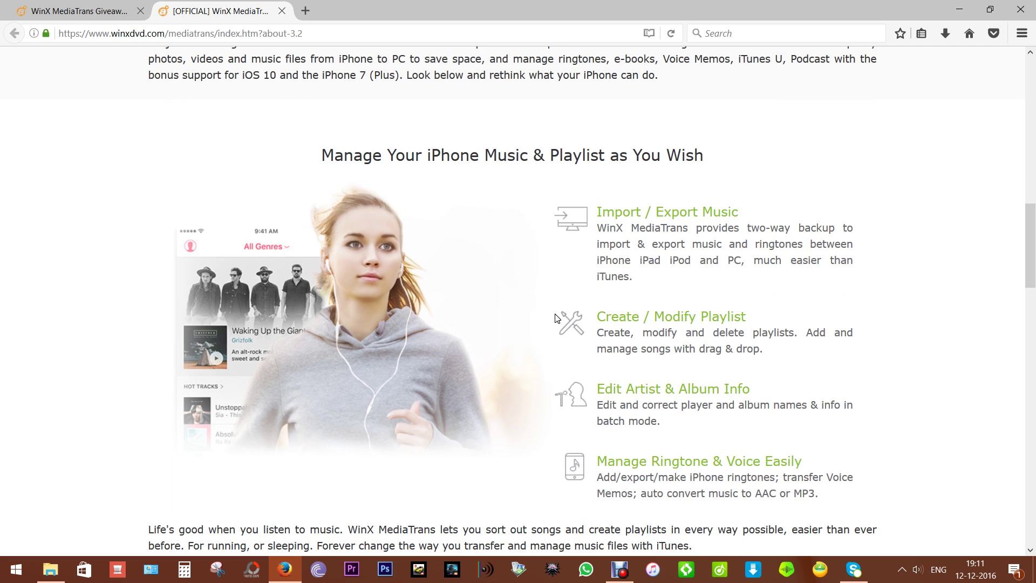
scroll(556, 318, down, 3)
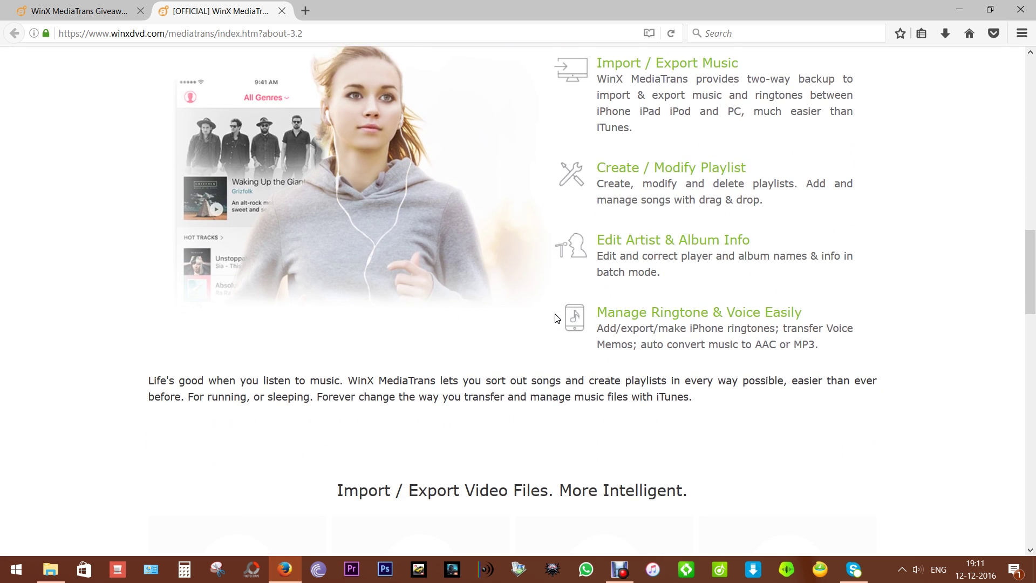
scroll(556, 318, down, 3)
scroll(556, 318, down, 5)
scroll(590, 313, down, 10)
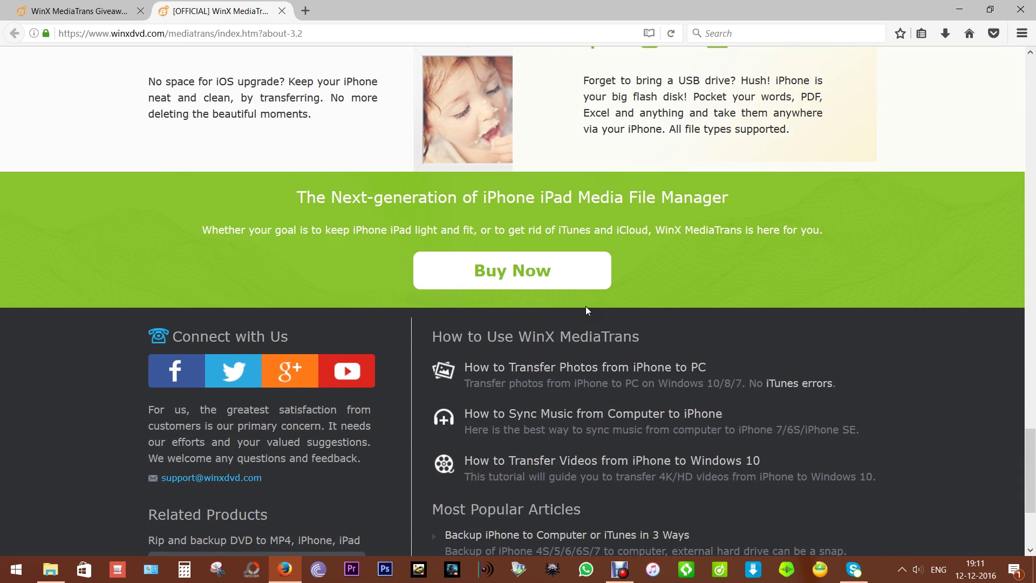
scroll(585, 306, up, 10)
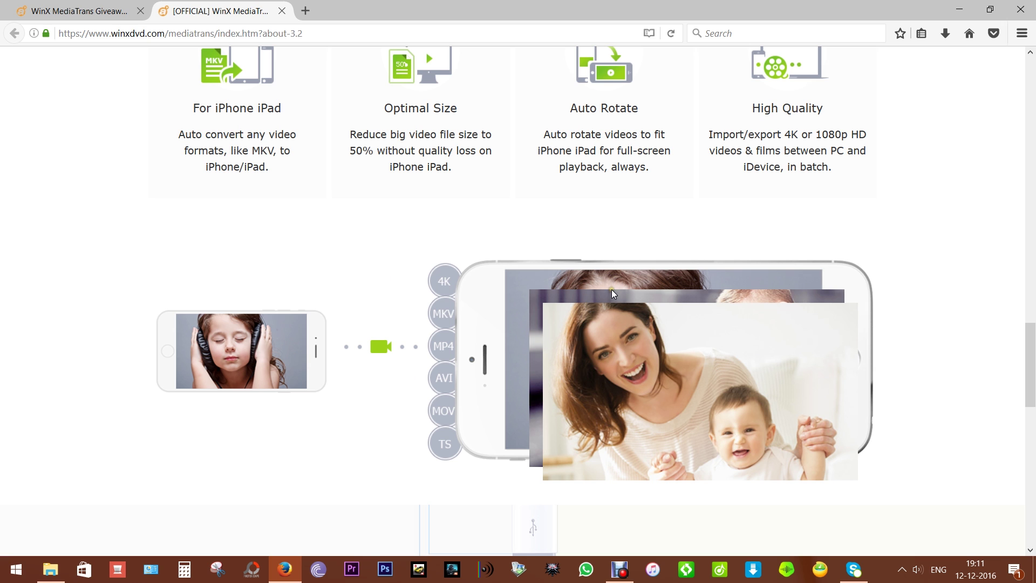
click(822, 569)
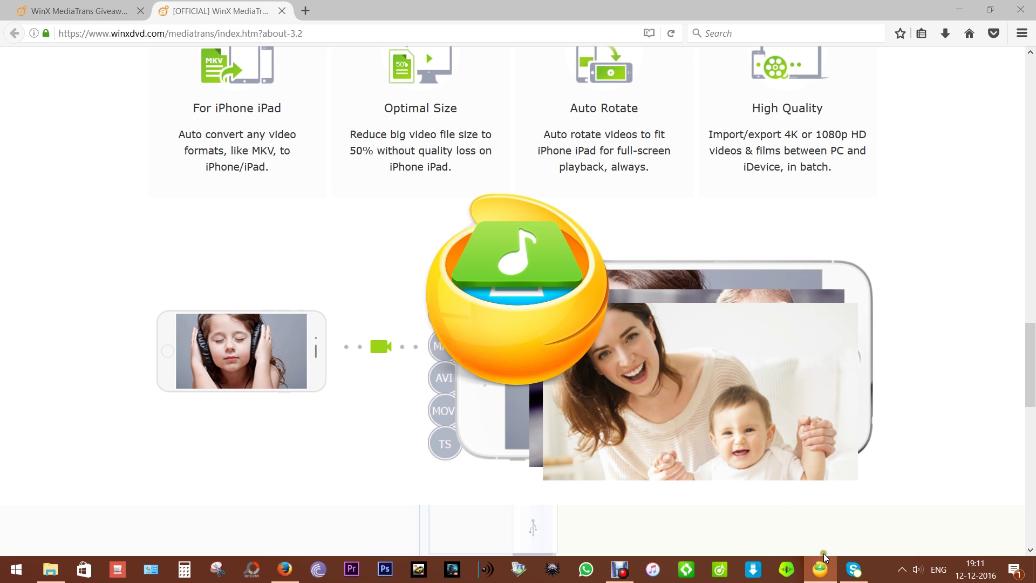
Minimize Firefox and dismiss the iTunes sync warning to reach the iPhone 7 menu.
click(958, 9)
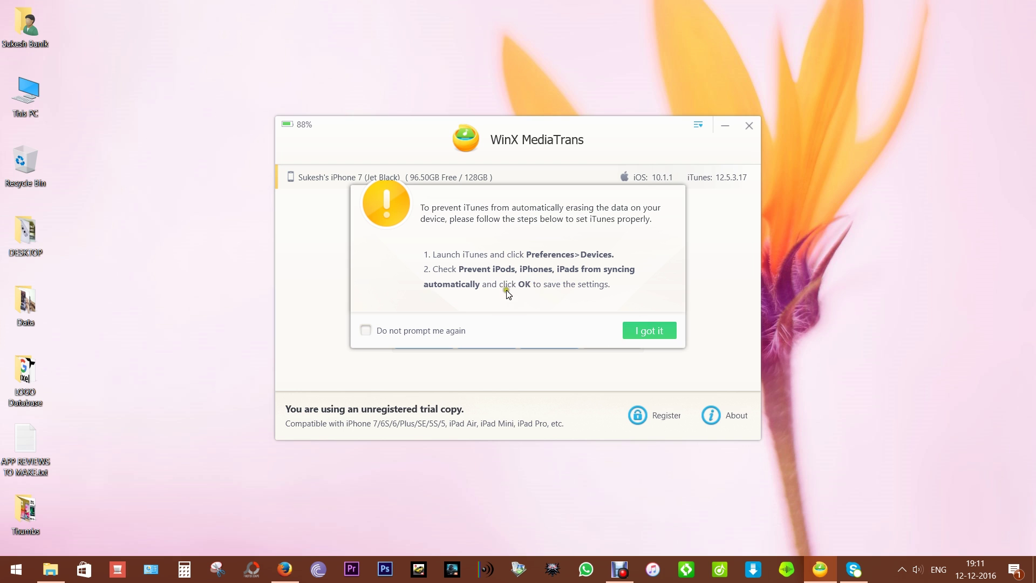
click(645, 333)
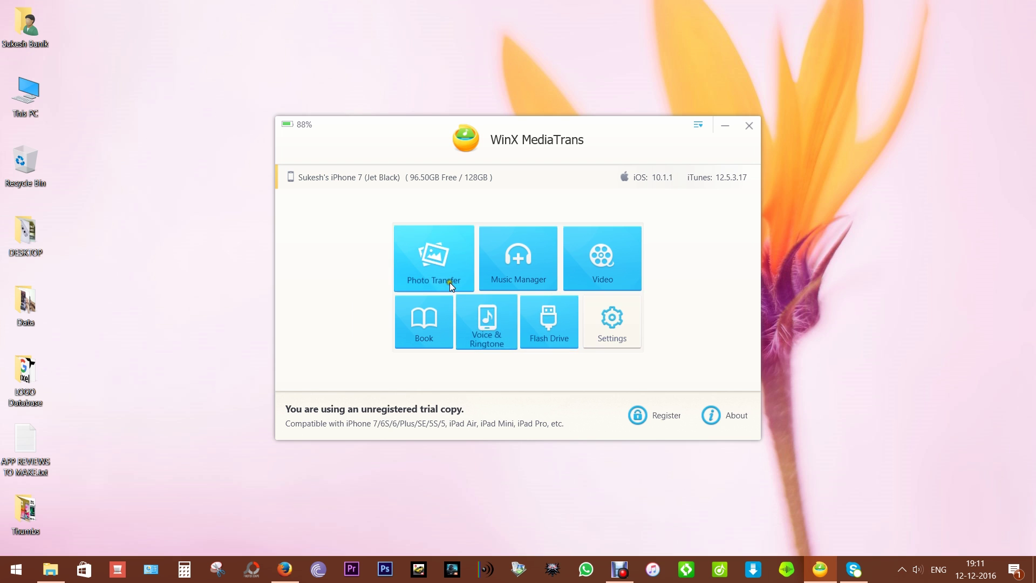
Open Photo Transfer and group the Camera Roll photos by day.
click(434, 260)
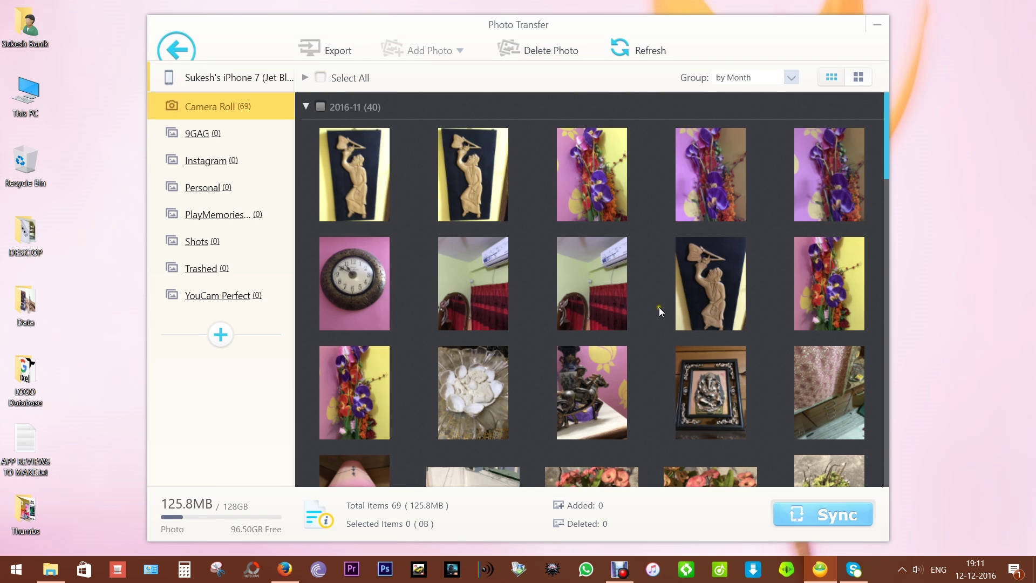
scroll(660, 307, down, 7)
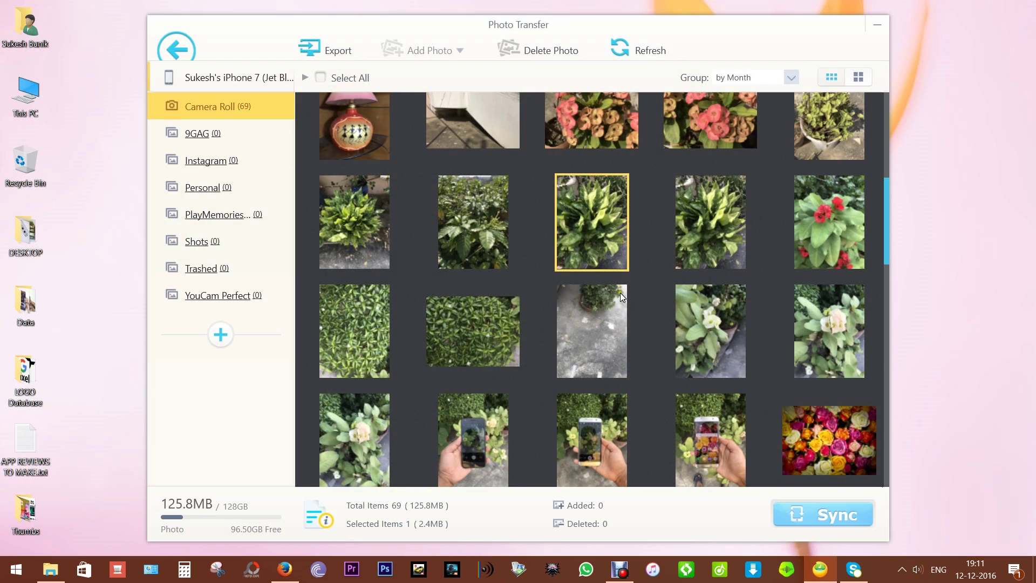
scroll(612, 306, up, 7)
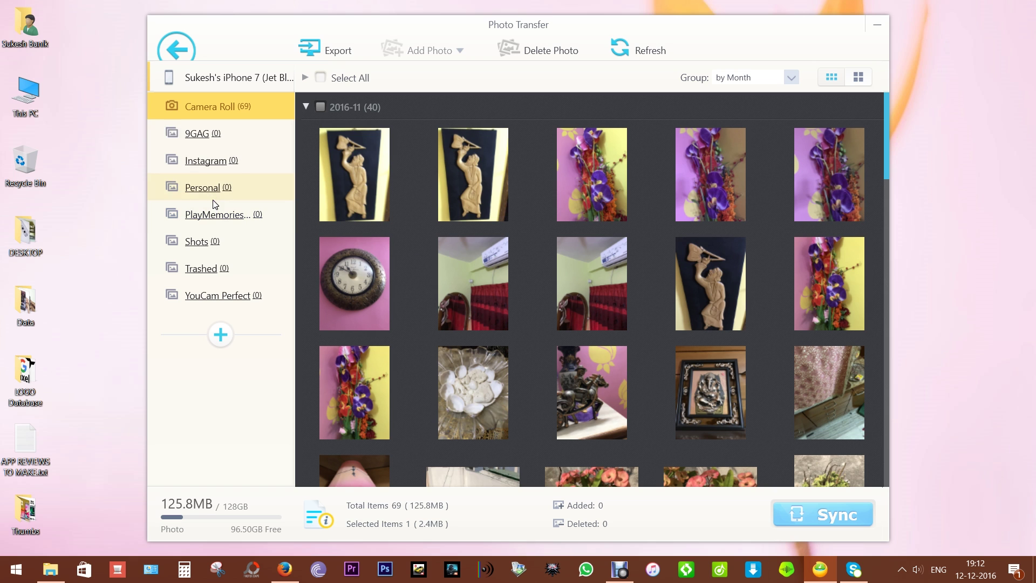
click(306, 106)
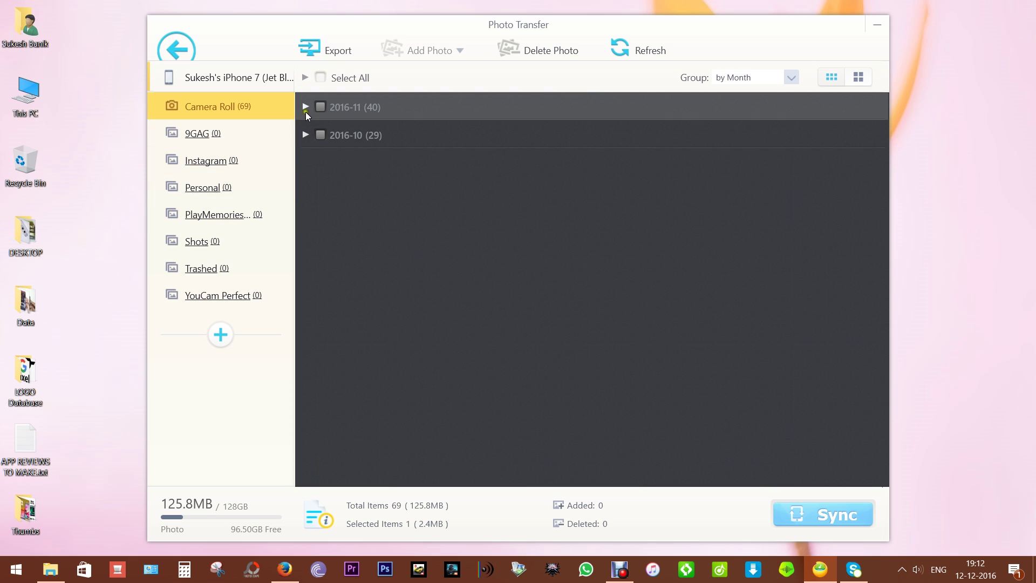
click(784, 78)
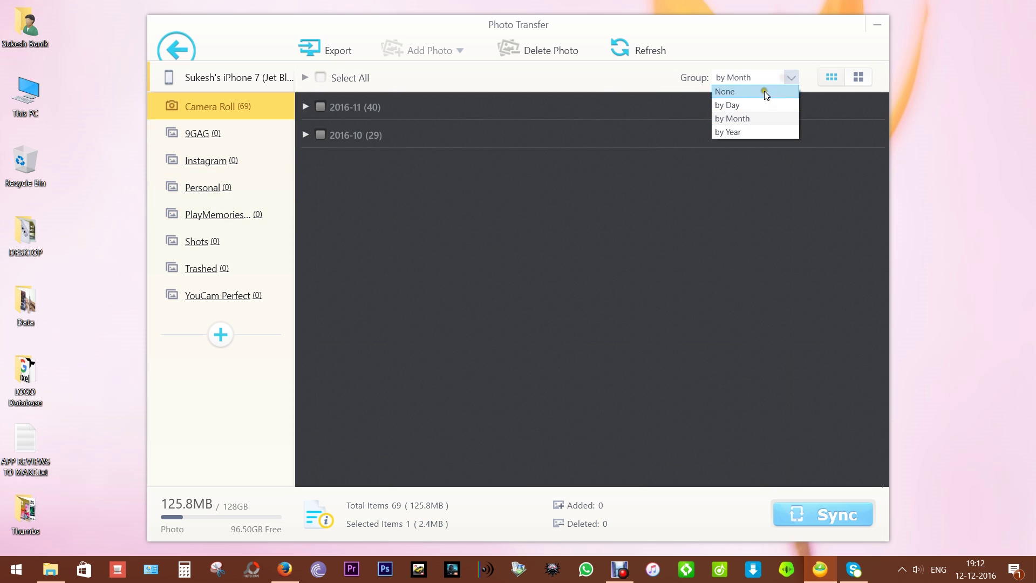
click(725, 105)
scroll(549, 307, down, 2)
scroll(547, 310, up, 2)
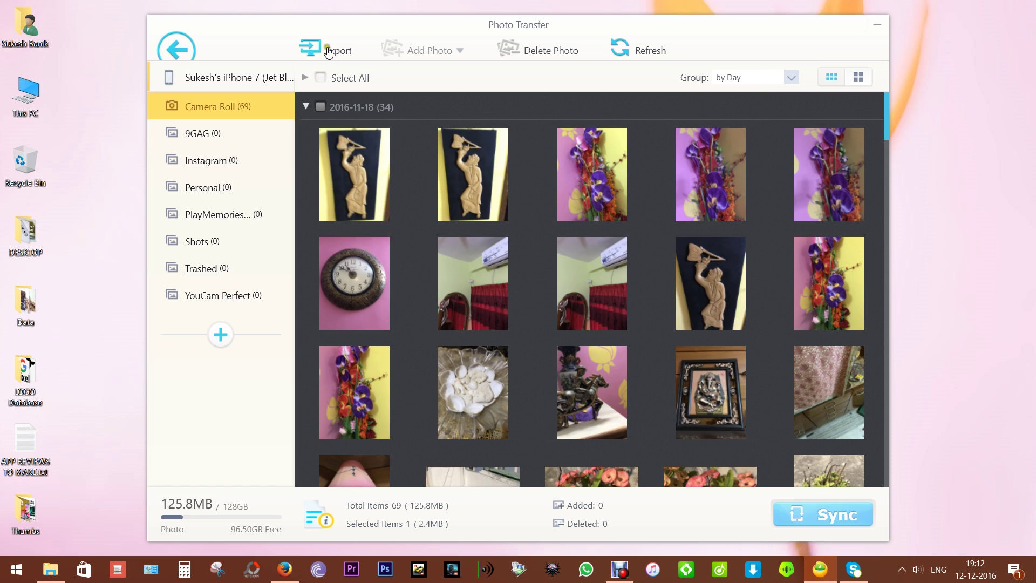
Export the clock photo to the PC's Pictures\MediaTrans folder, then close that folder.
click(360, 273)
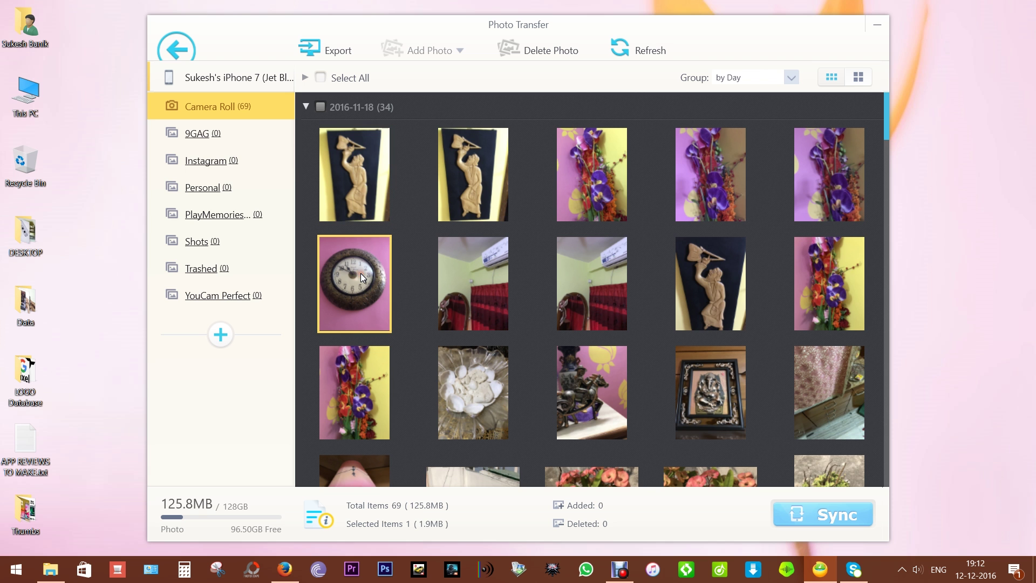
click(336, 60)
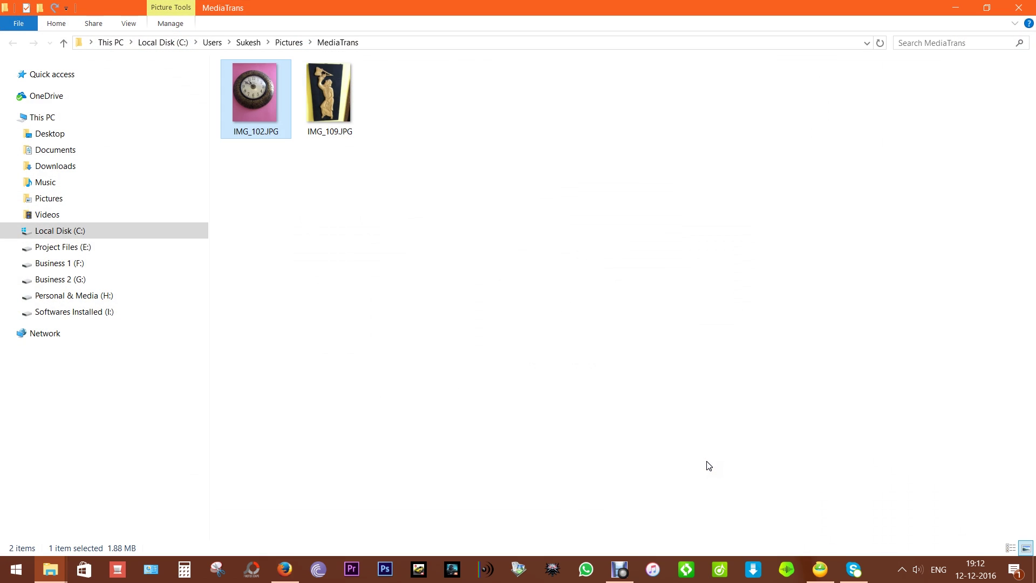
click(385, 262)
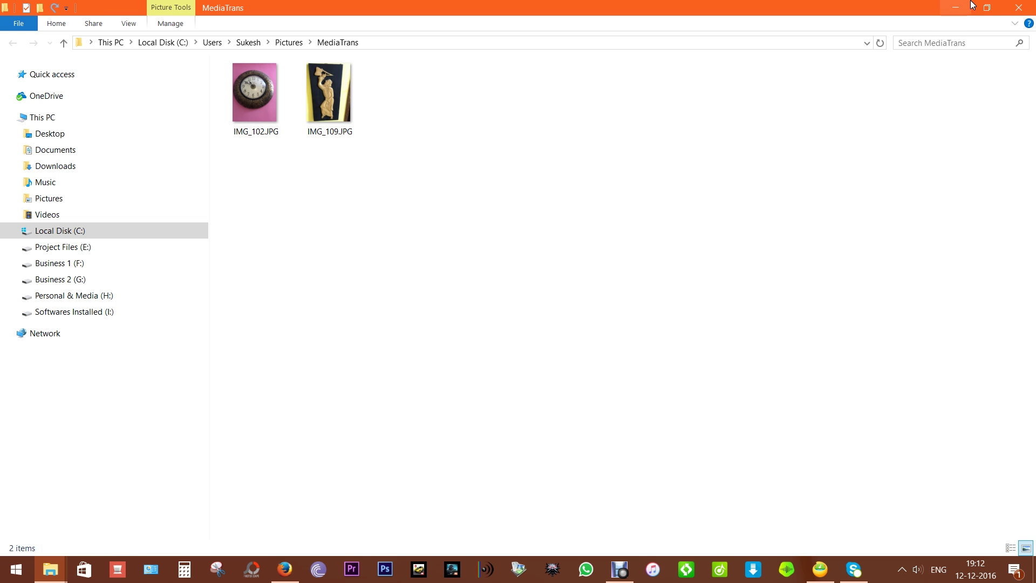
click(1019, 7)
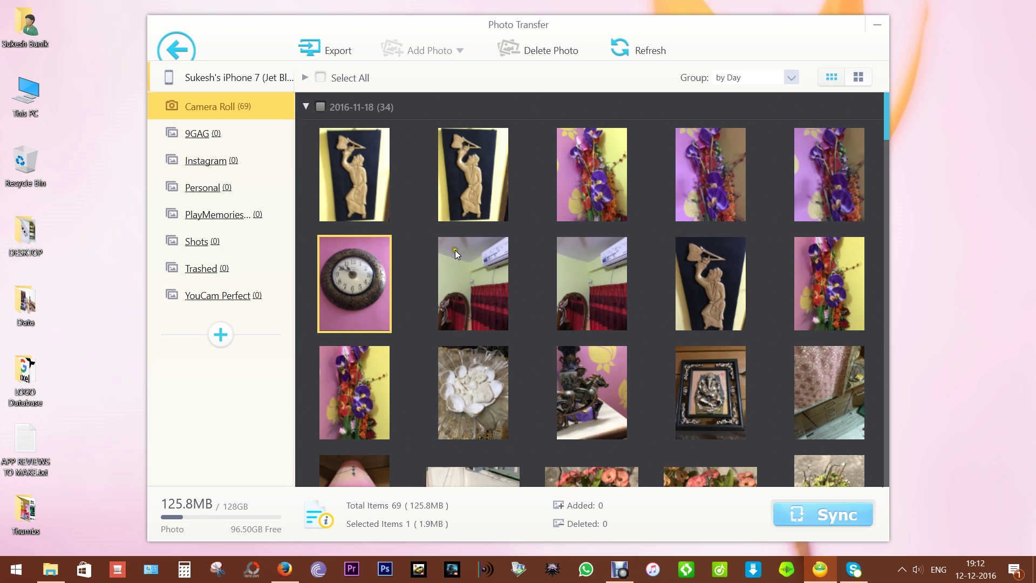
Create the album NewAlbum_1 and import ten photos from the Data folder into it.
click(413, 280)
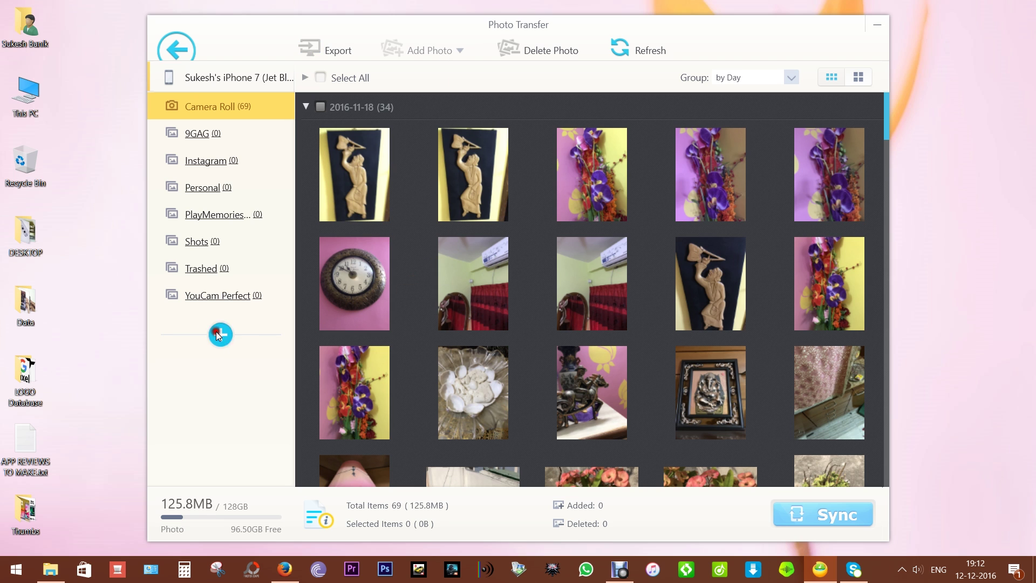
click(221, 335)
click(263, 390)
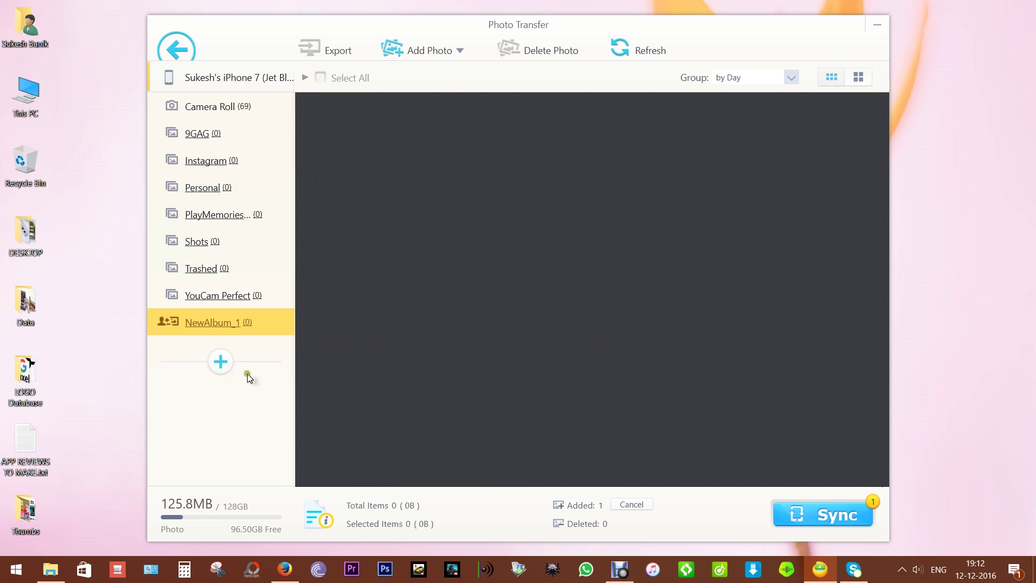
click(419, 50)
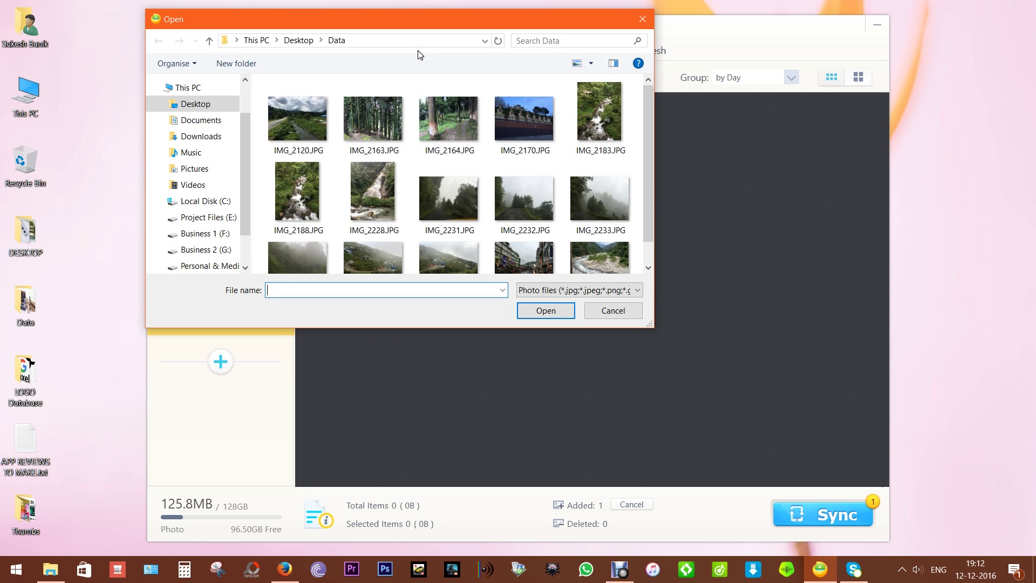
drag(640, 184, 267, 87)
click(546, 310)
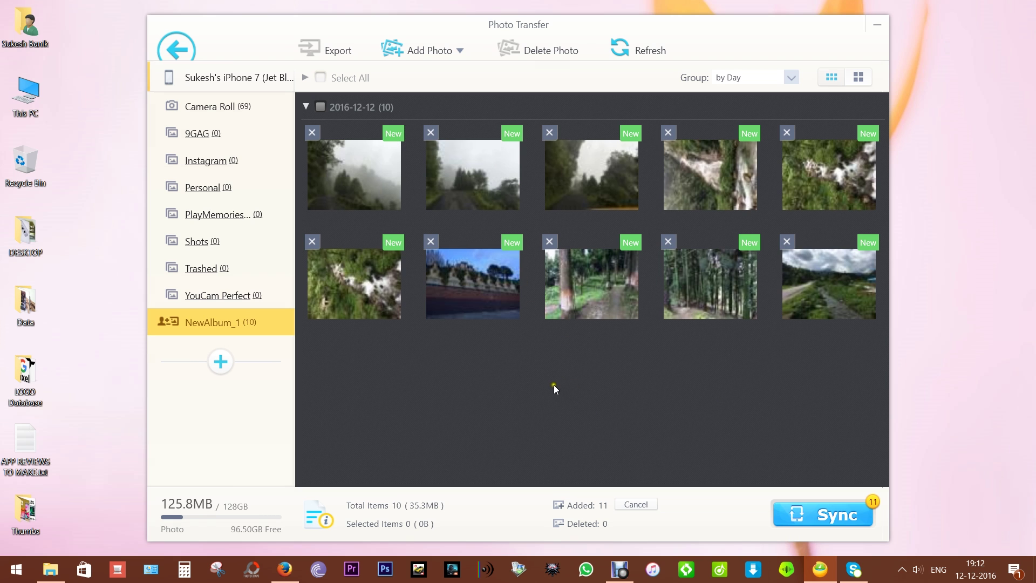
Drag IMG_2163.JPG from the Data folder into NewAlbum_1.
click(50, 569)
click(413, 207)
drag(413, 208, 569, 389)
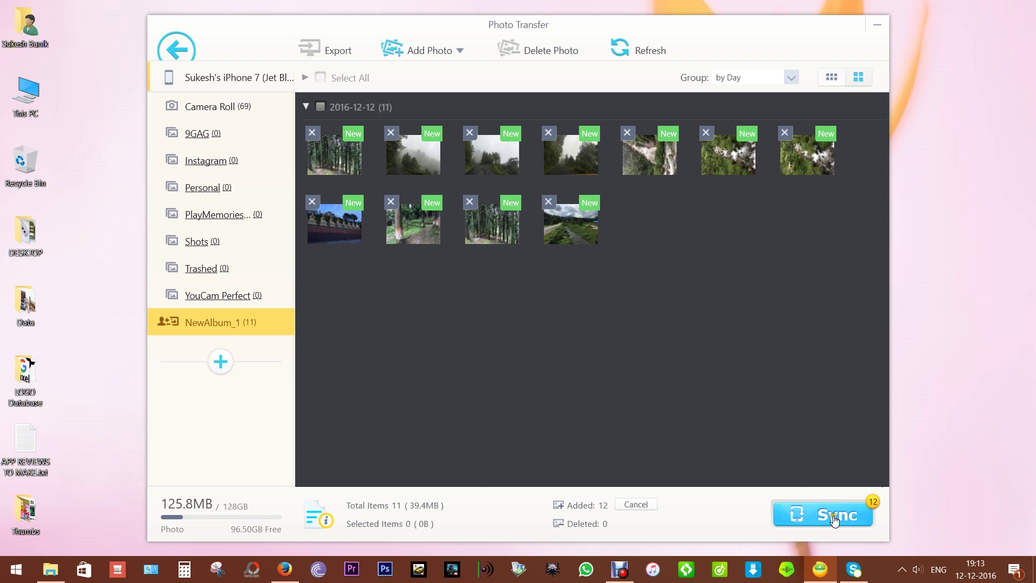
Sync the 12 pending additions to the iPhone and return to the main menu.
click(824, 518)
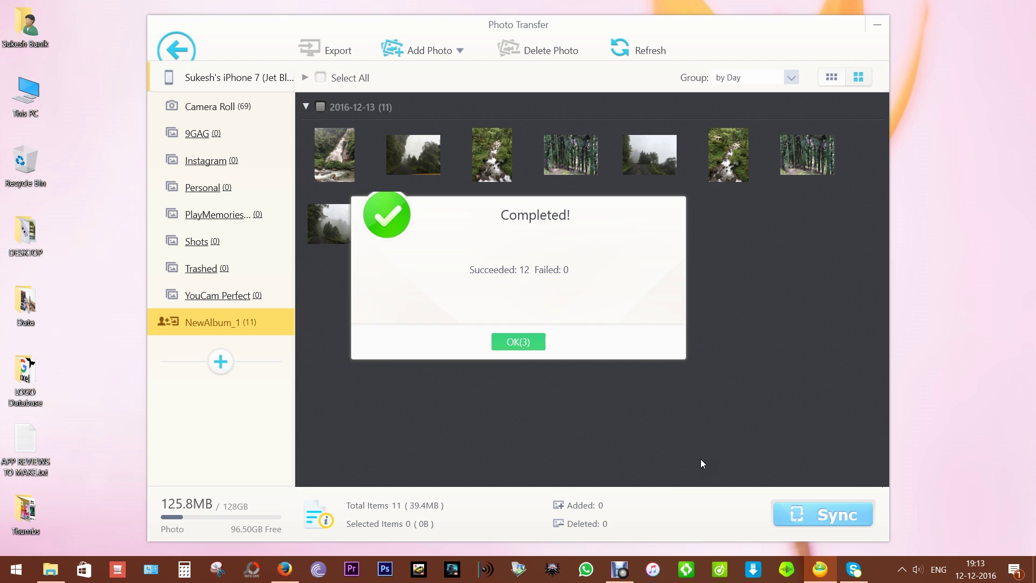
click(518, 343)
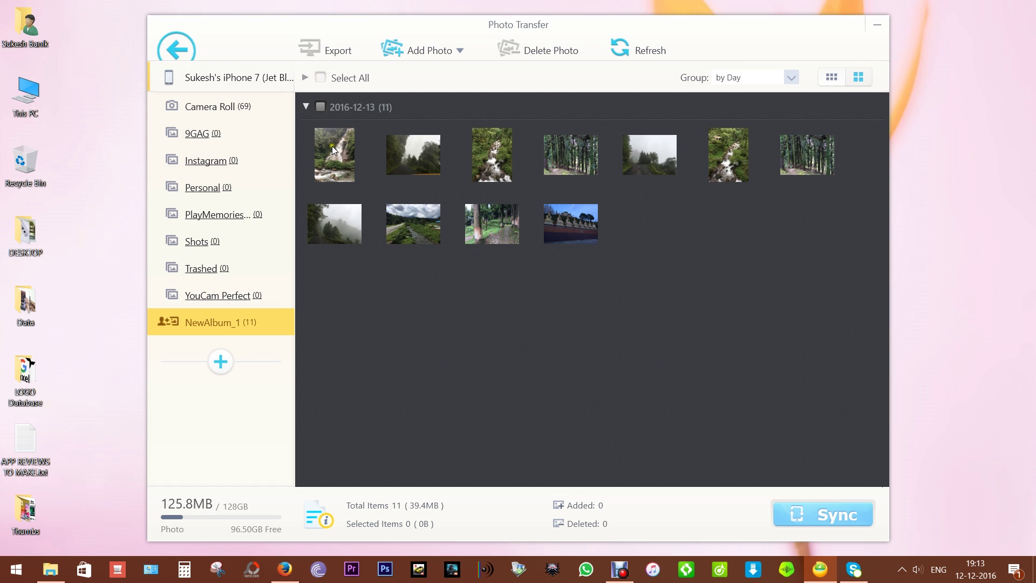
click(169, 50)
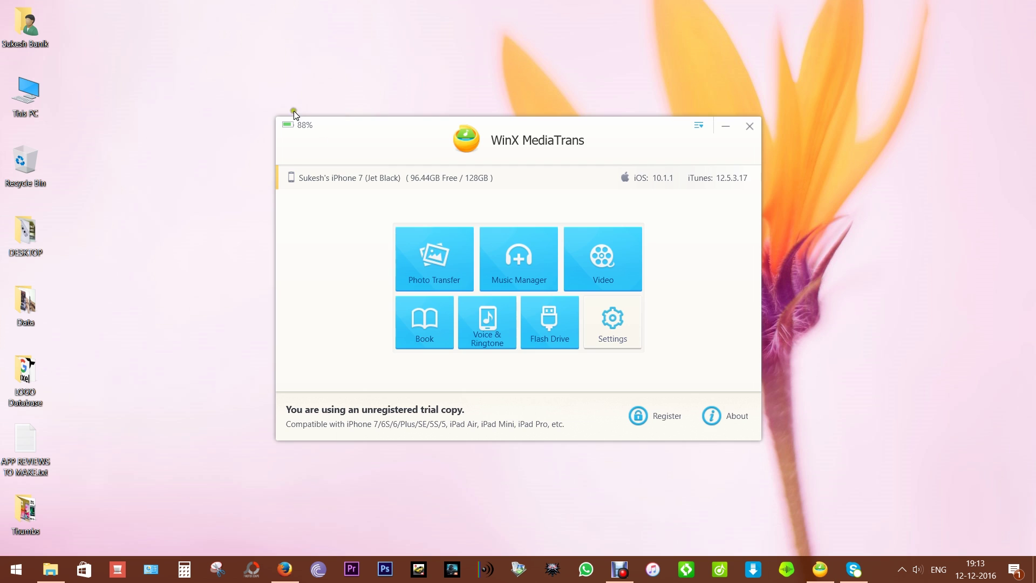
Open Music Manager's 137 songs and add a playlist with the default name NewPlaylist_1.
click(525, 264)
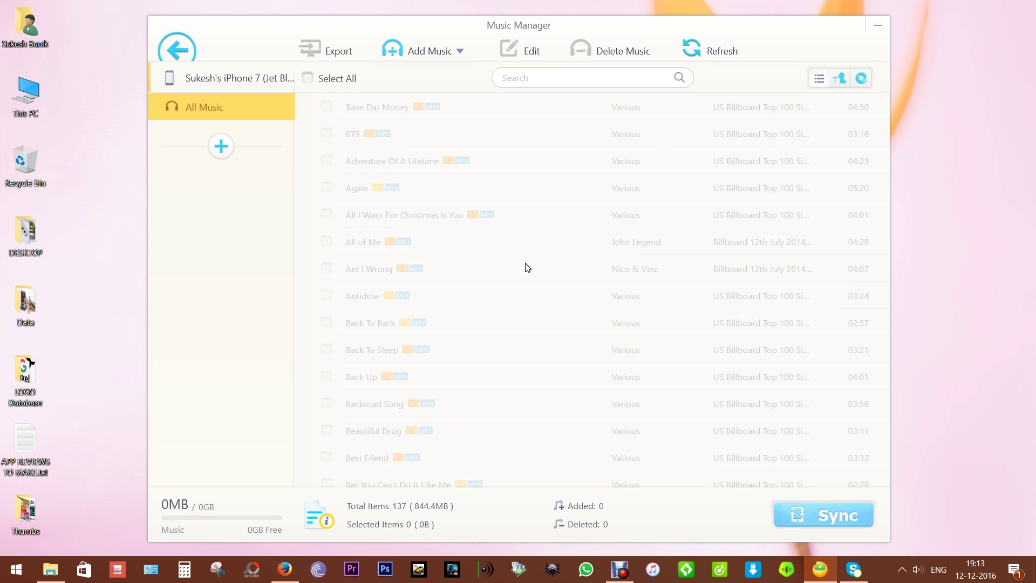
scroll(369, 402, down, 3)
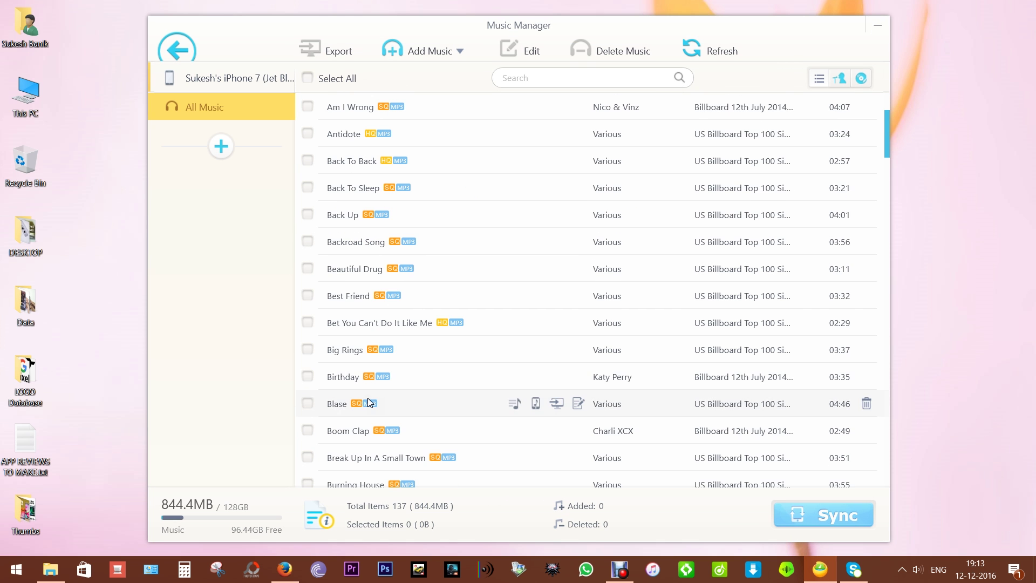
scroll(368, 402, up, 3)
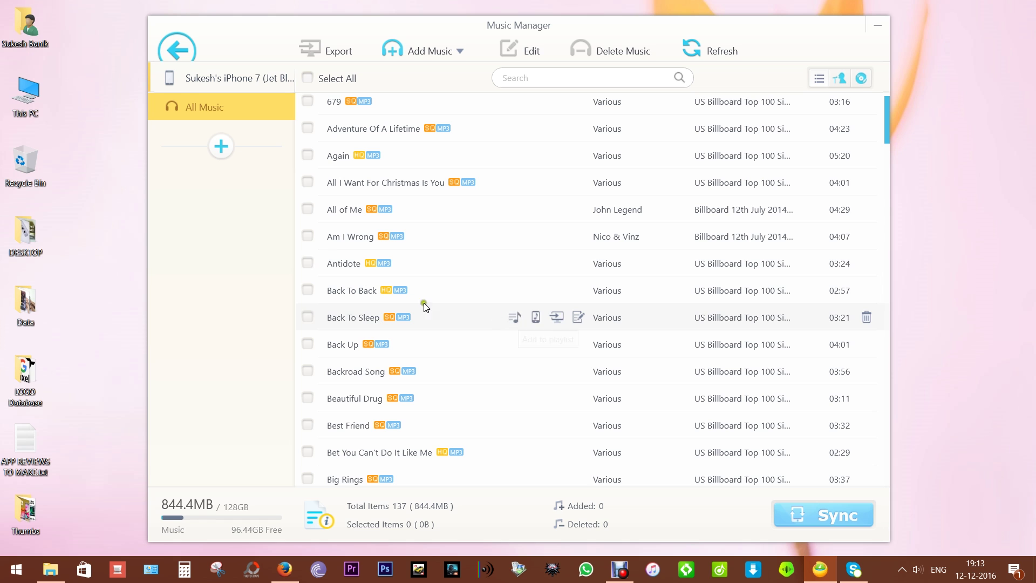
click(220, 145)
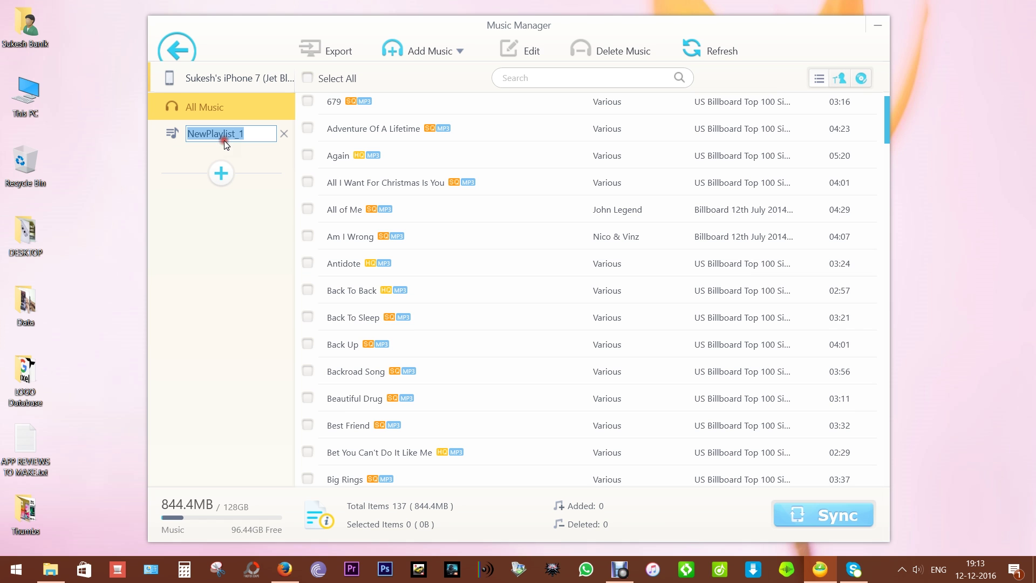
click(245, 234)
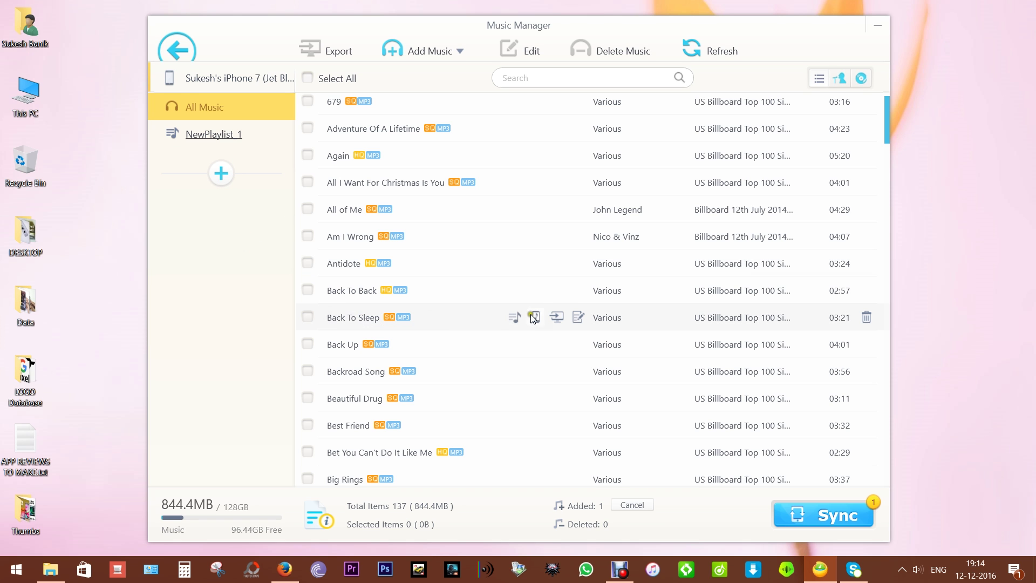
click(536, 318)
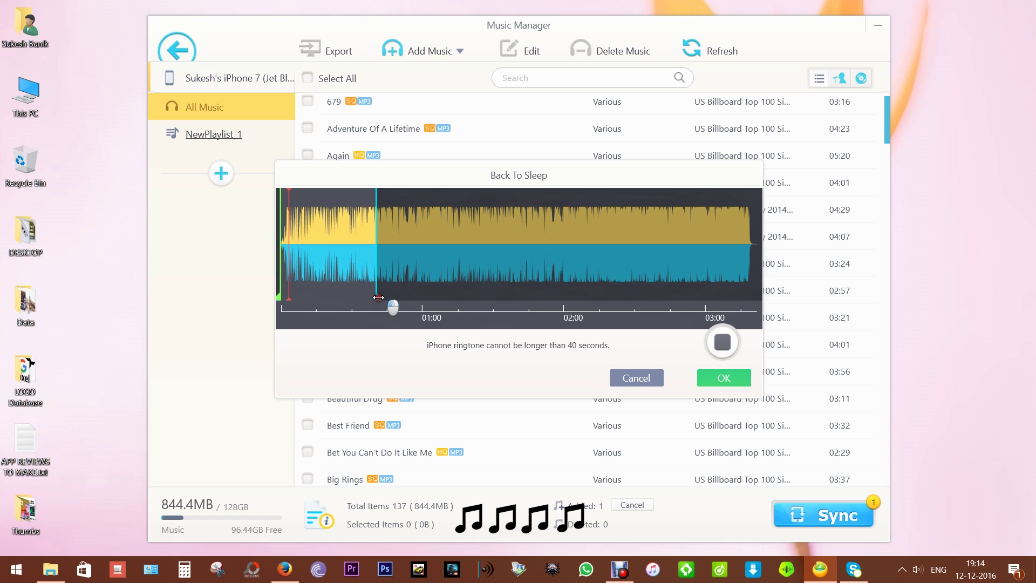
drag(378, 298, 344, 300)
click(635, 378)
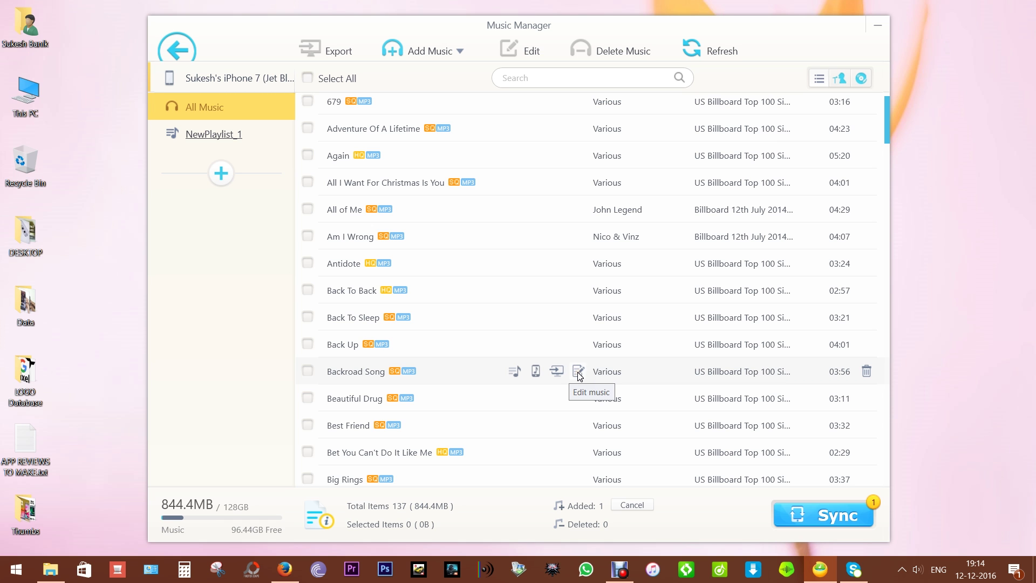
Set Backroad Song's artist to Sam Smith, then cancel the tag edit.
click(578, 372)
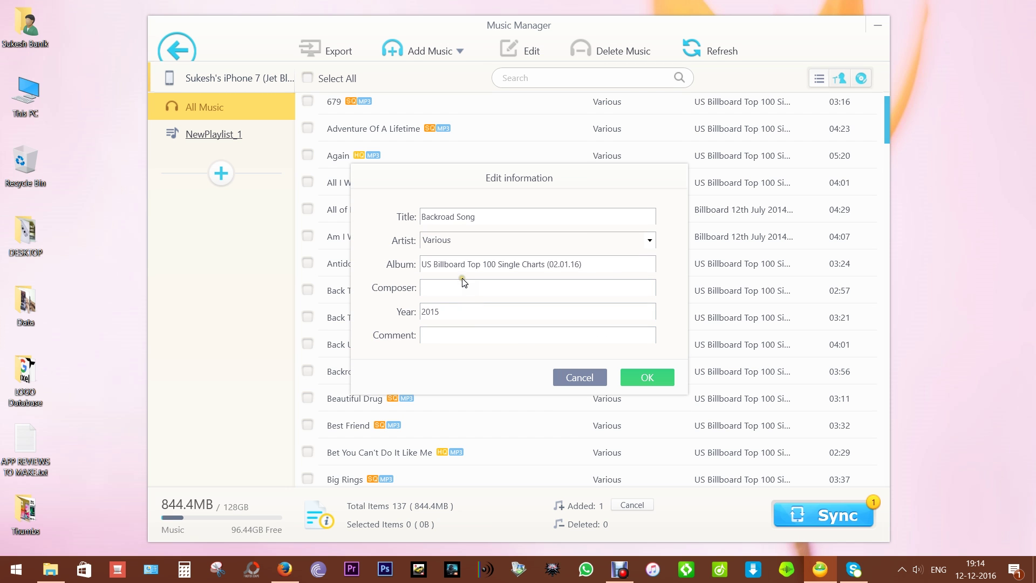
click(648, 241)
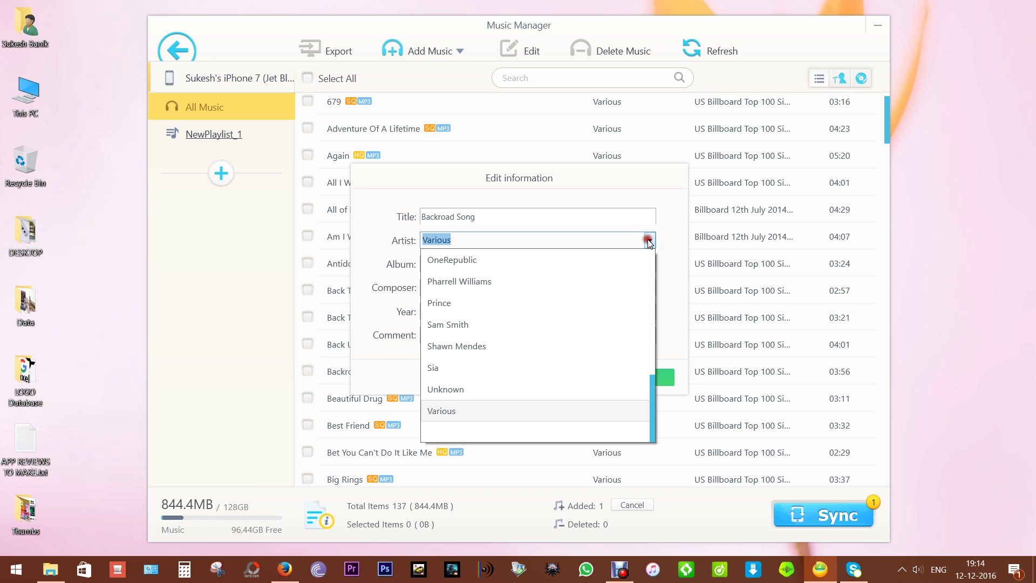
click(490, 325)
click(576, 377)
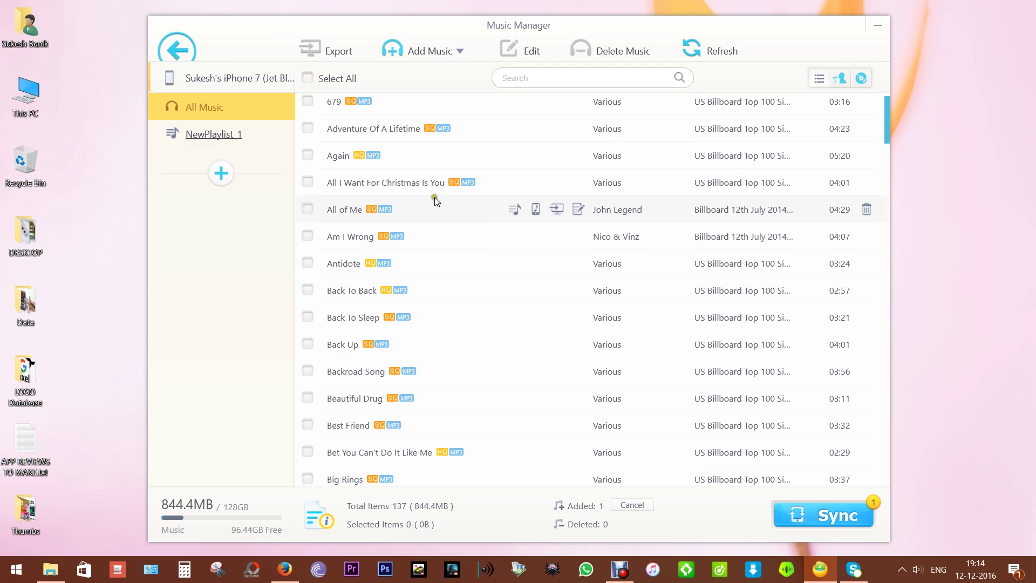
Add Beautiful Drug, Sorry Not Sorry and Right Hand from the Data folder.
click(420, 53)
click(326, 208)
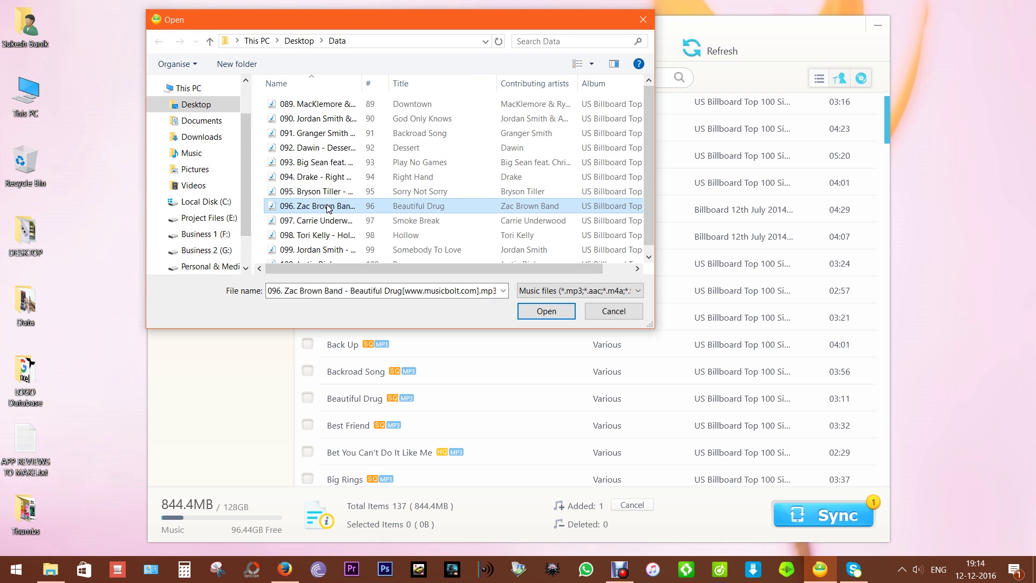
ctrl+click(331, 193)
ctrl+click(331, 177)
click(541, 312)
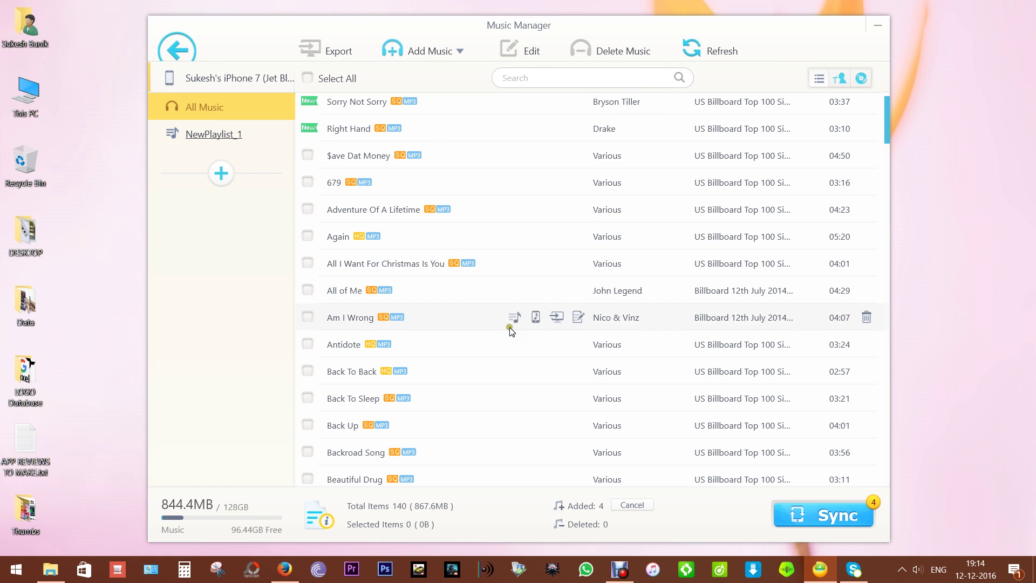
Mark All of Me for deletion, then cancel all pending additions and deletions.
click(336, 296)
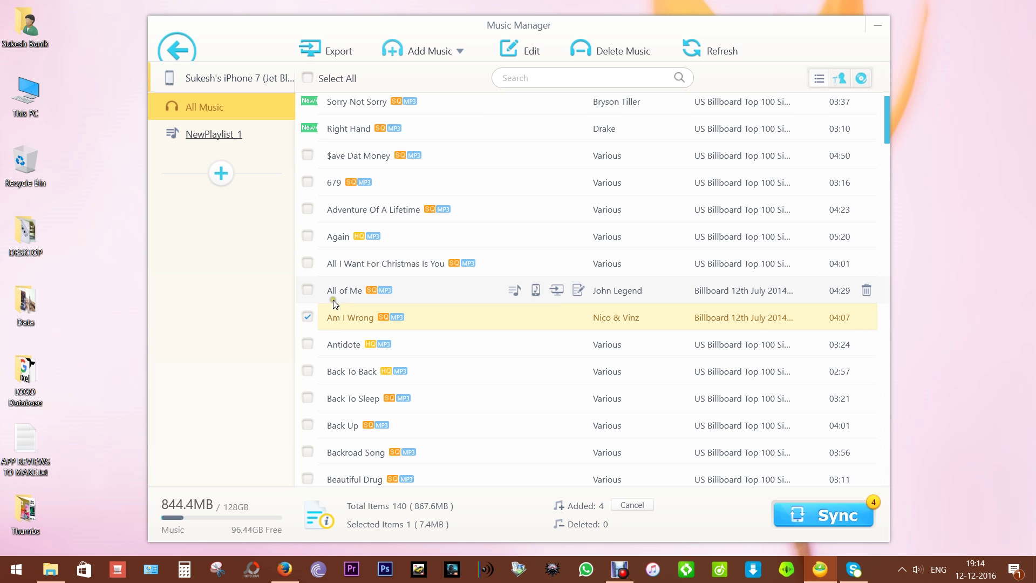
click(615, 50)
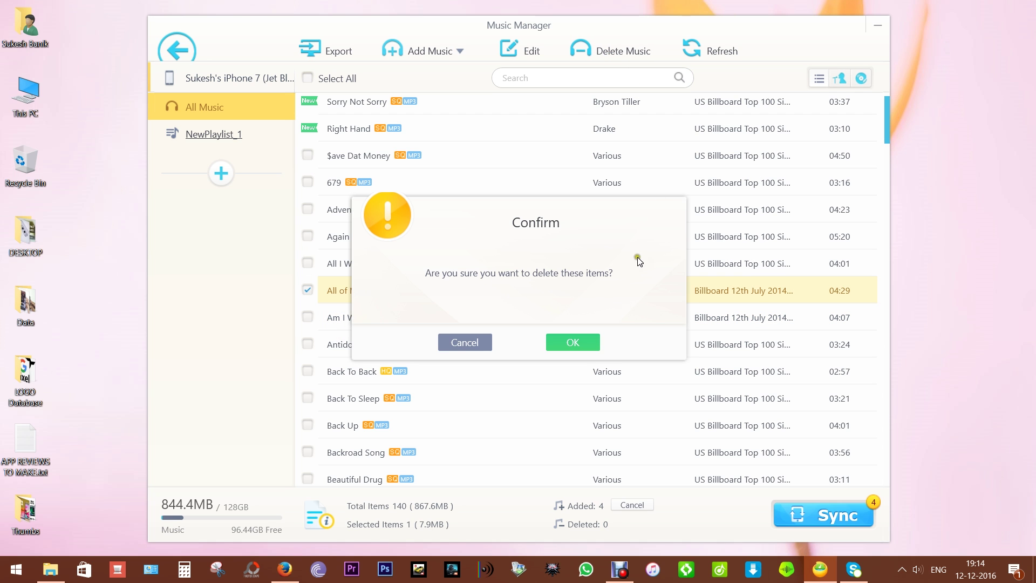
click(564, 341)
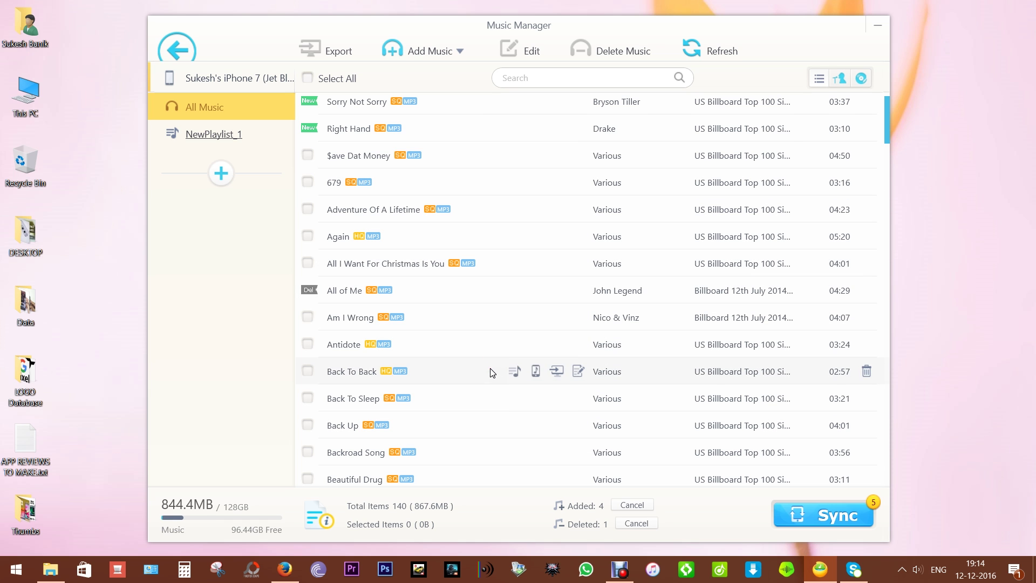
click(632, 505)
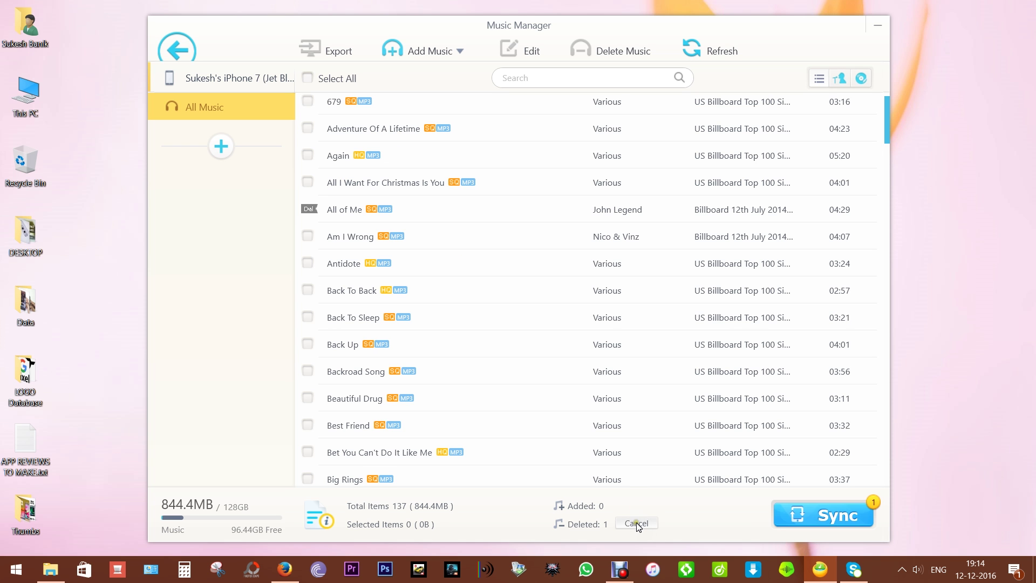
click(637, 523)
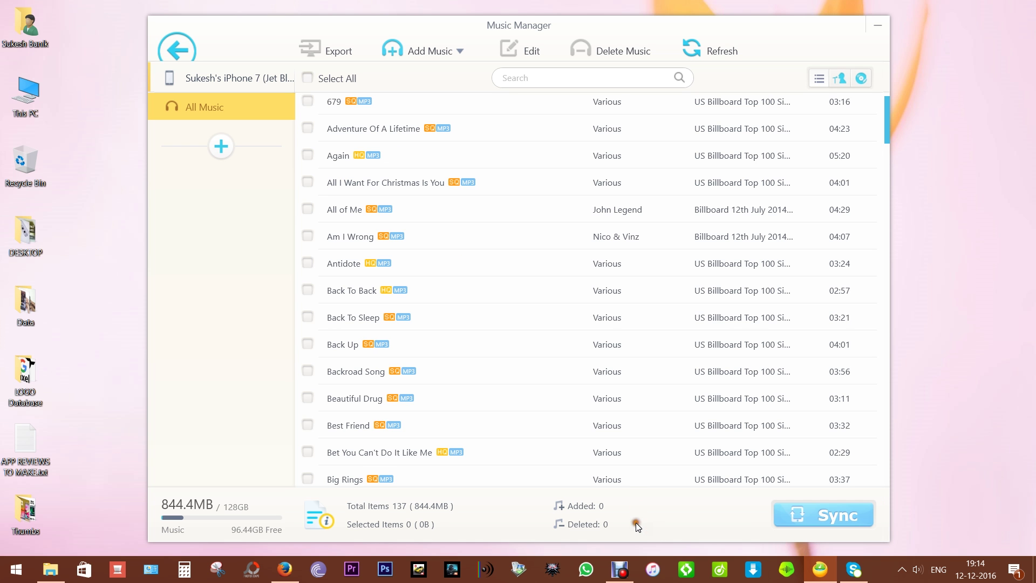
Open the Video library, tick IMG_0050.MOV and the Google Pixel movie, then view Home Video.
click(172, 48)
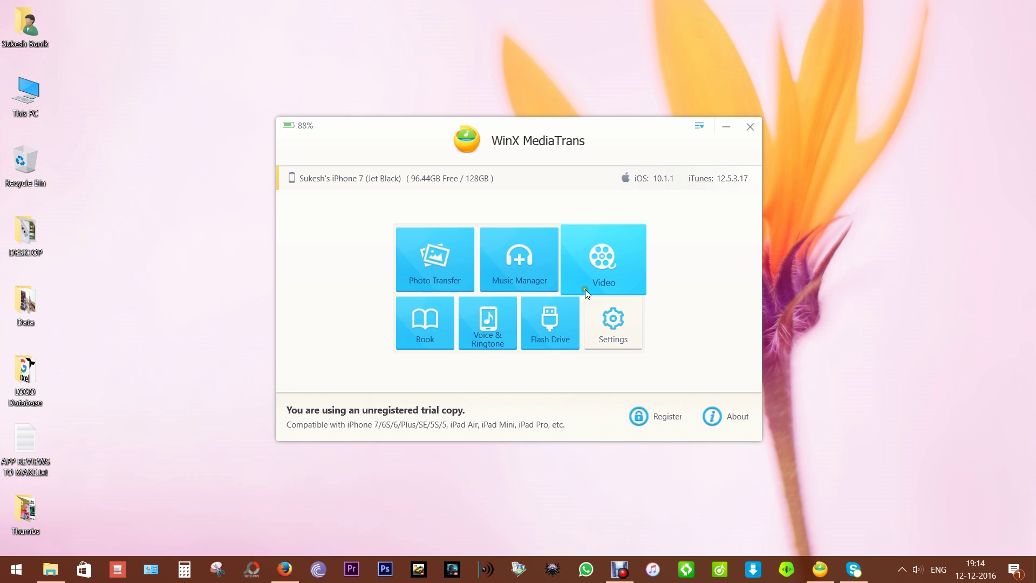
click(602, 261)
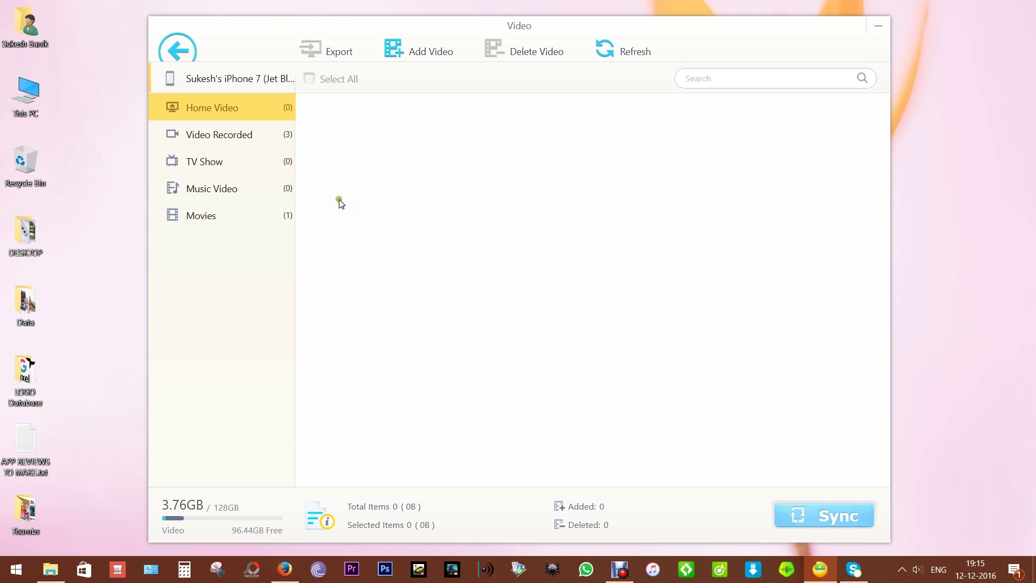
click(224, 133)
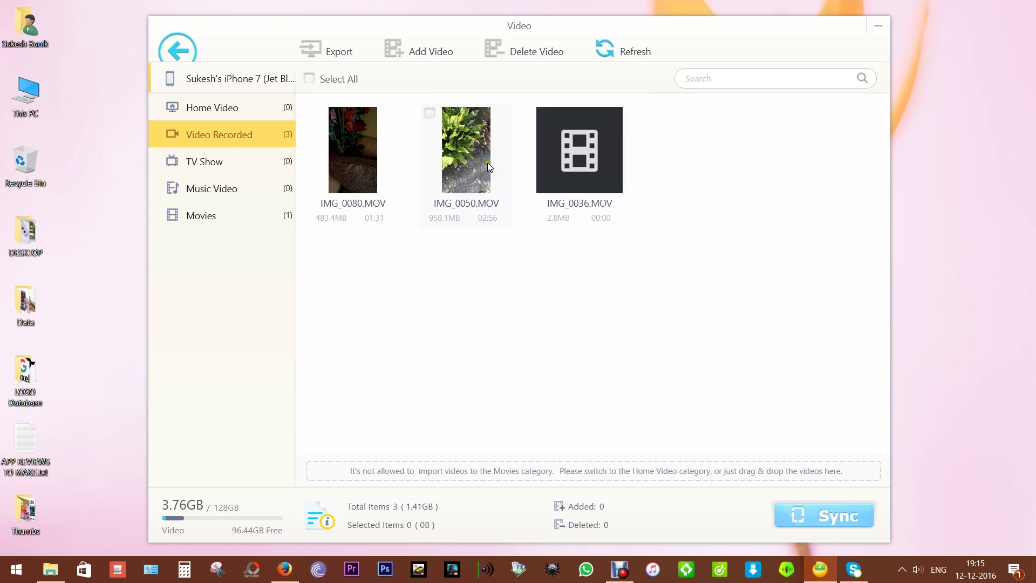
click(427, 114)
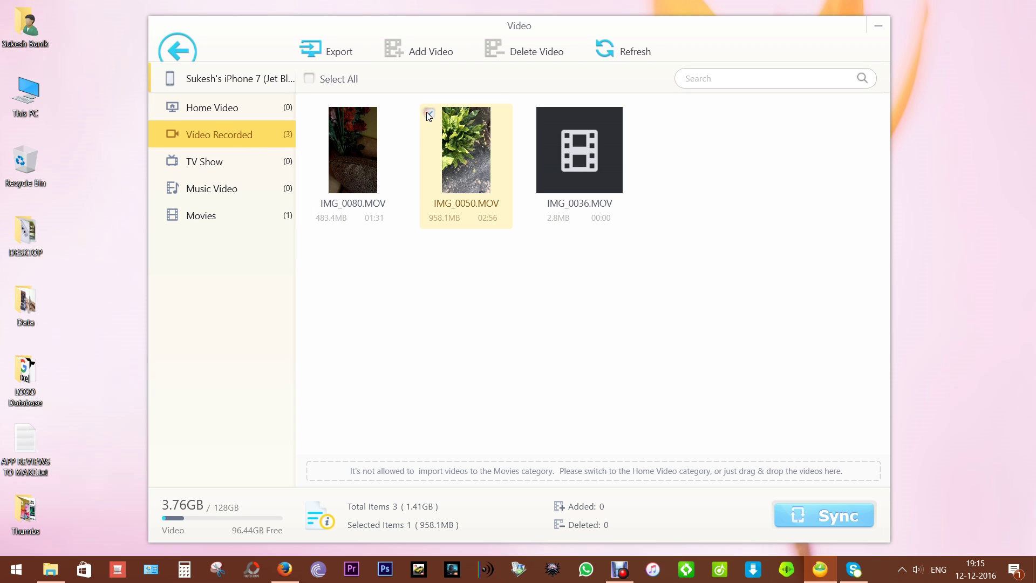
click(203, 216)
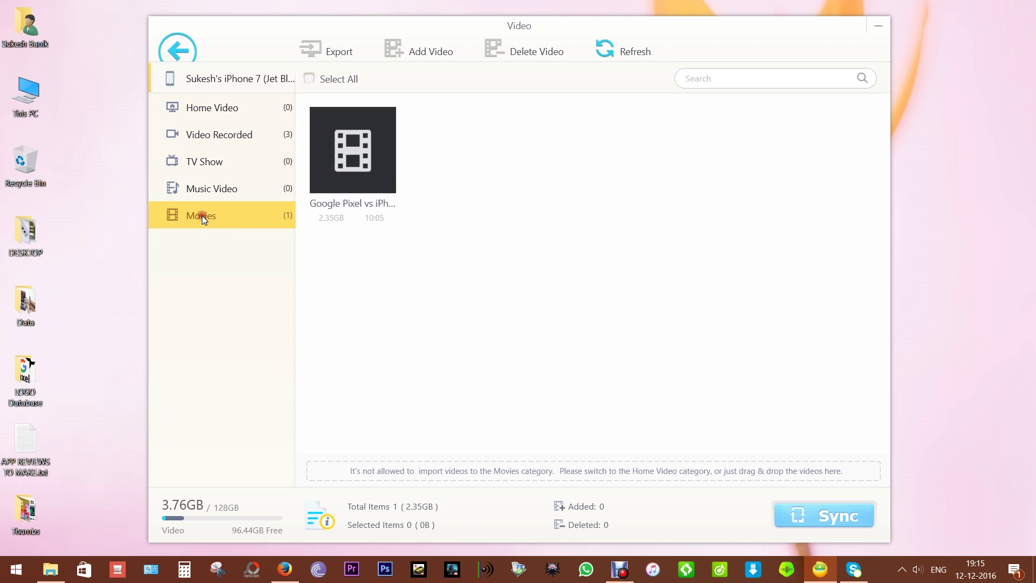
click(368, 171)
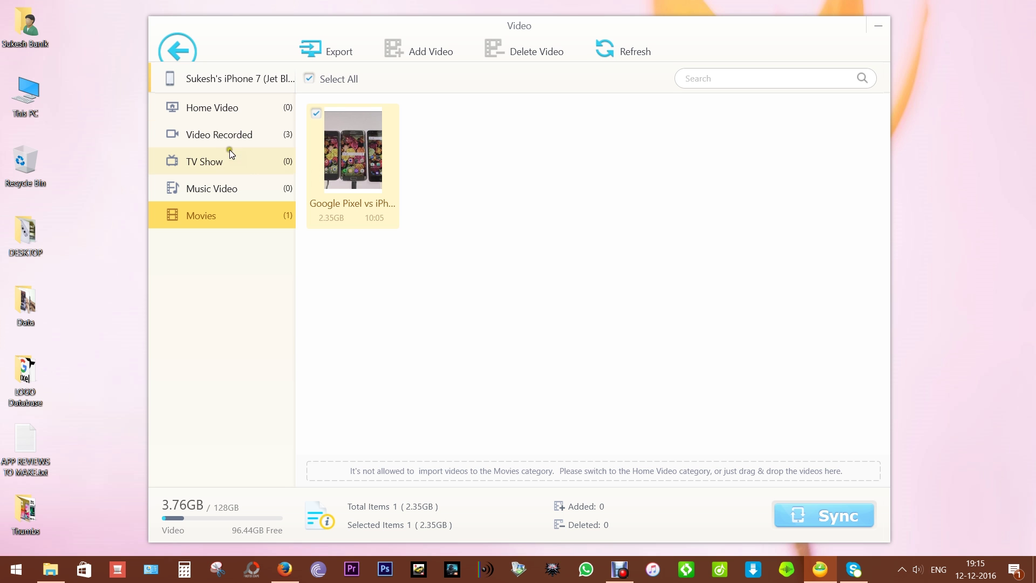
click(207, 112)
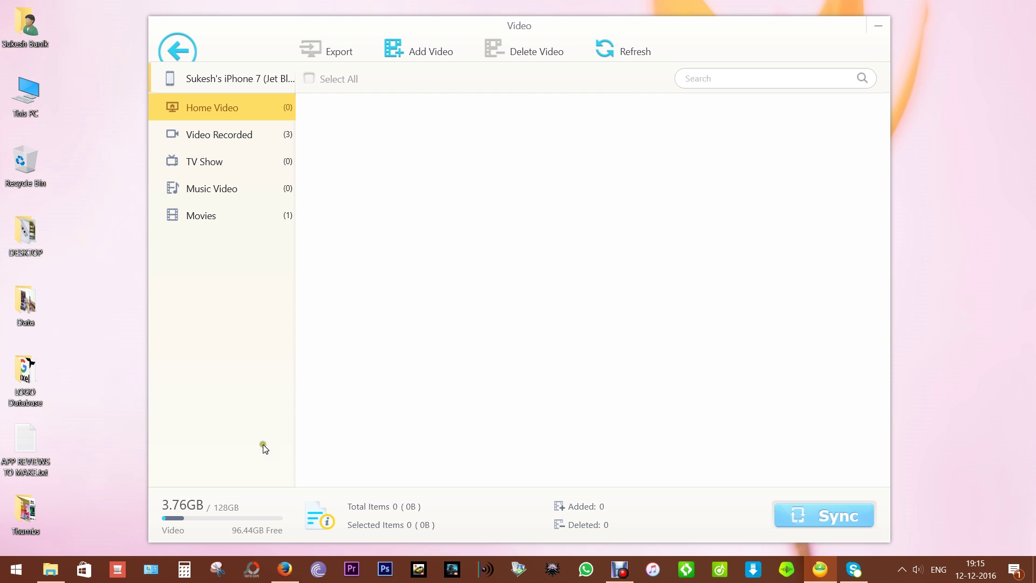
Drag Top 15 Google Pixel Features 4K.mp4 into Home Video and convert it with Reduce Size.
click(51, 569)
click(465, 440)
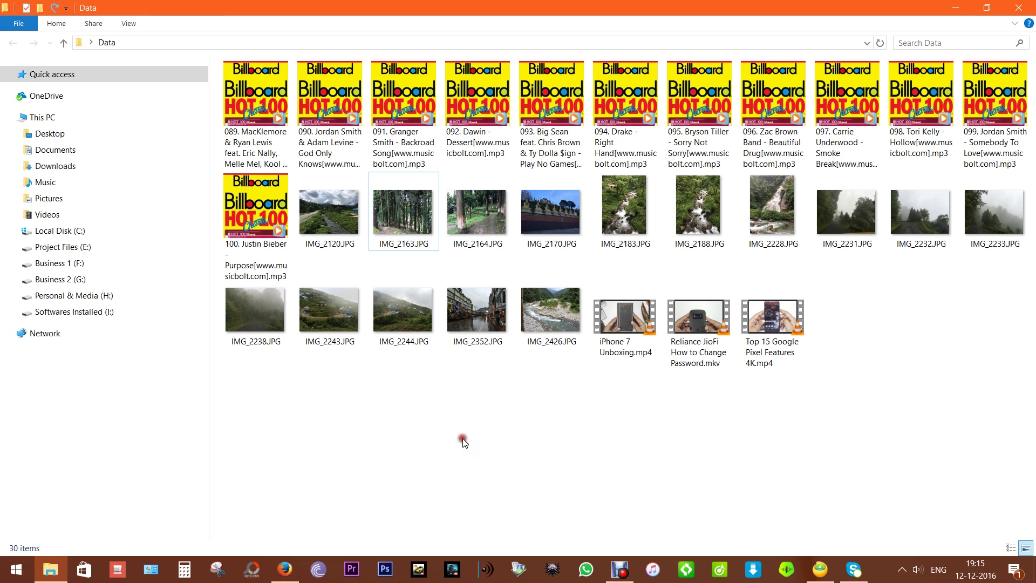
mouse_move(758, 326)
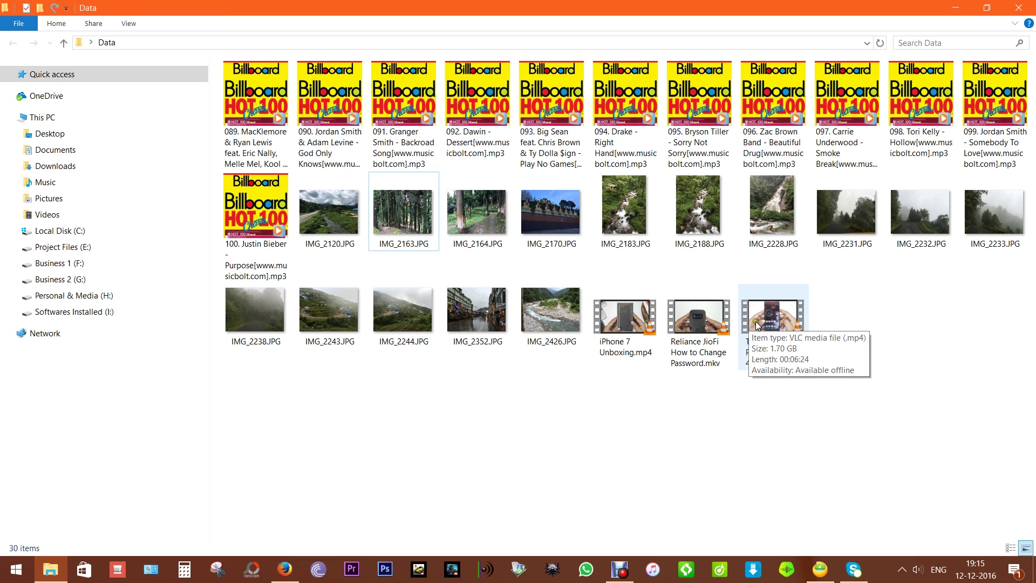
drag(769, 324, 459, 309)
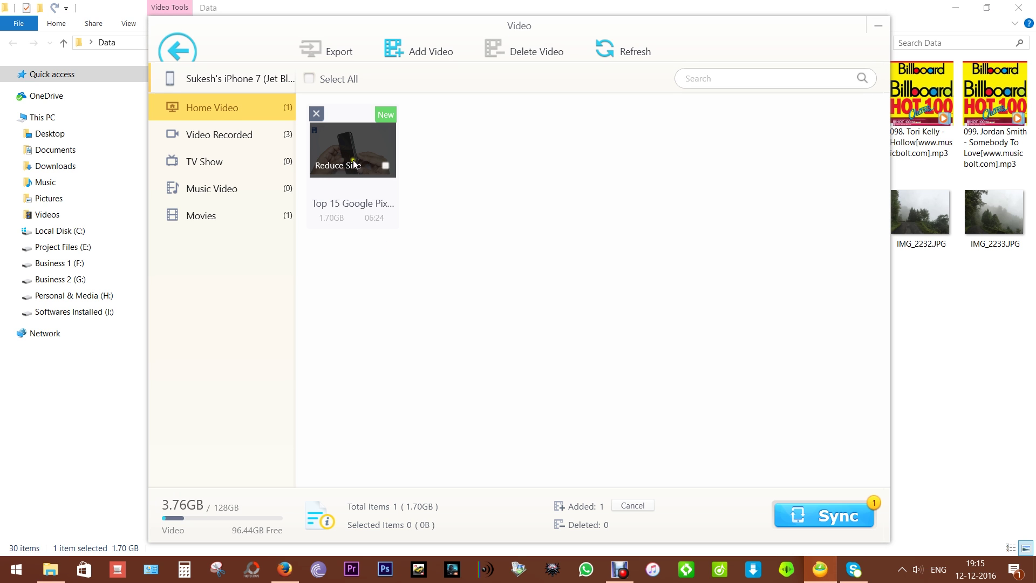
click(386, 166)
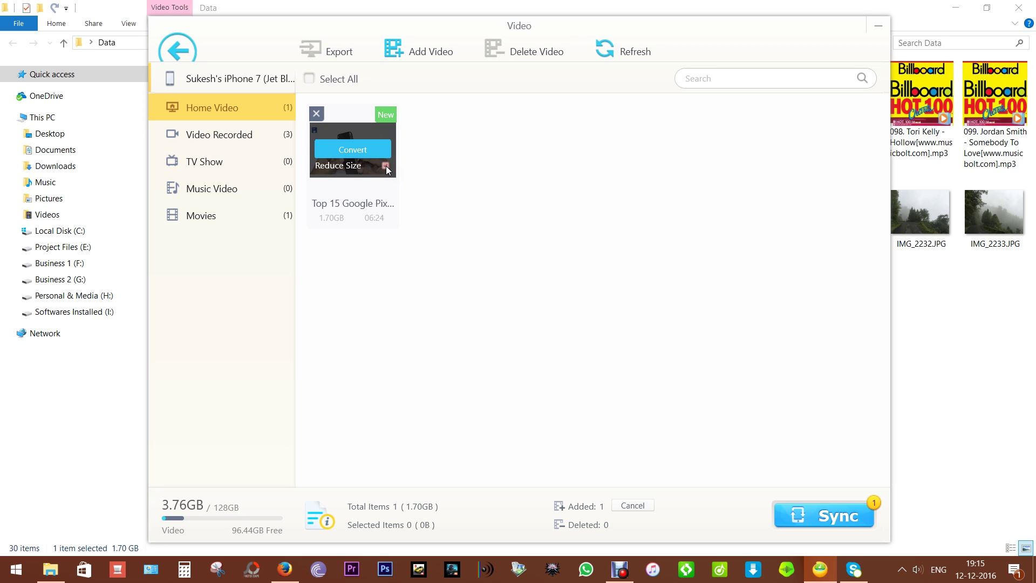
click(354, 151)
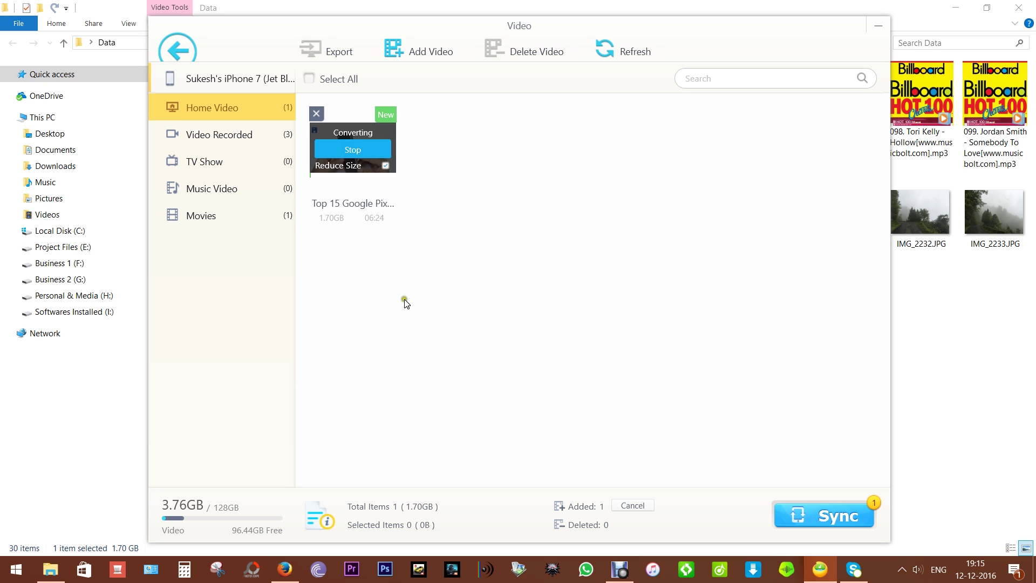
Drag the Reliance JioFi .mkv video into Home Video and queue it for conversion.
click(50, 570)
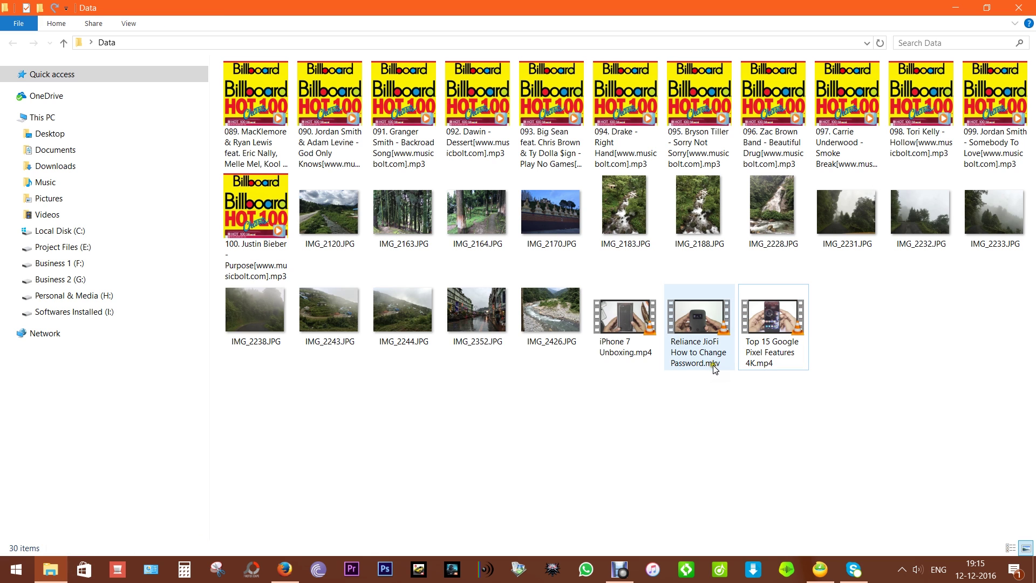
mouse_move(712, 369)
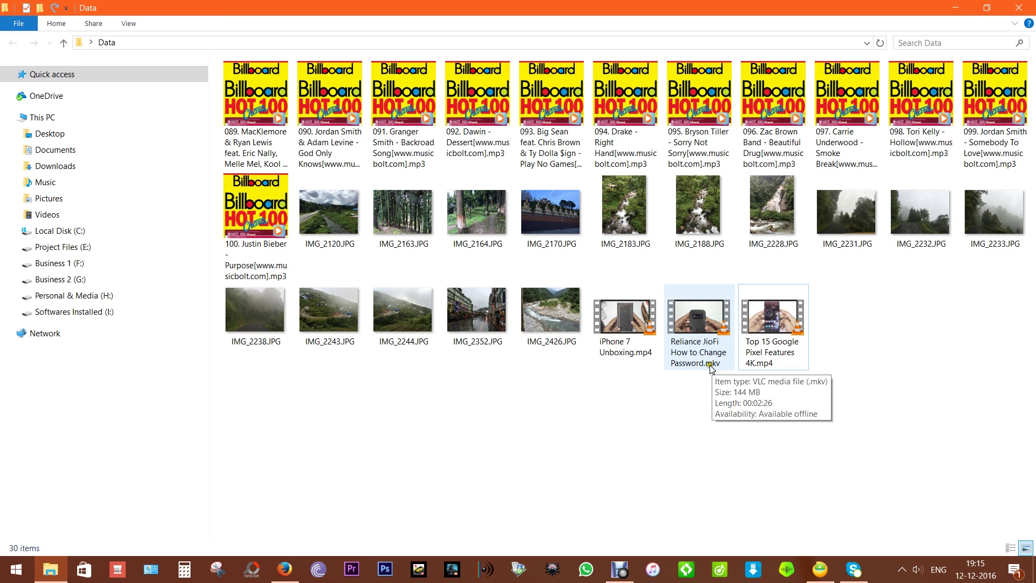
click(699, 318)
drag(699, 318, 478, 261)
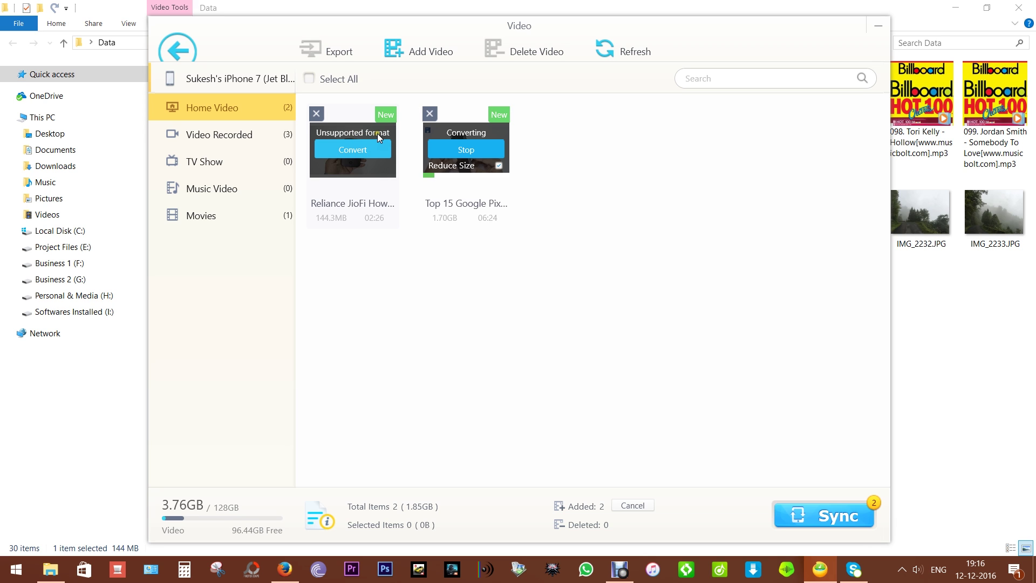
click(352, 150)
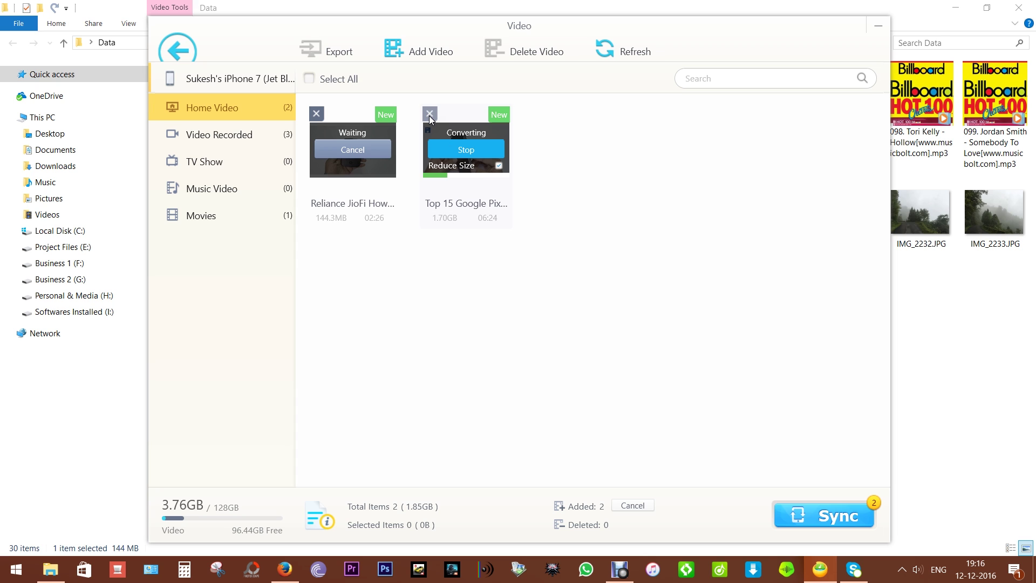
Cancel both pending video additions and return to the main menu.
click(635, 506)
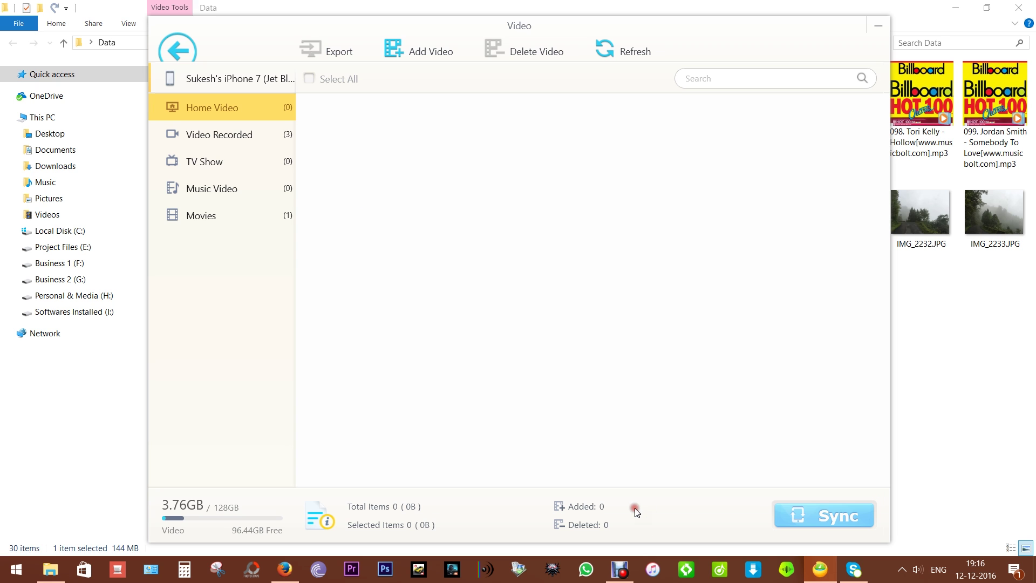
click(433, 161)
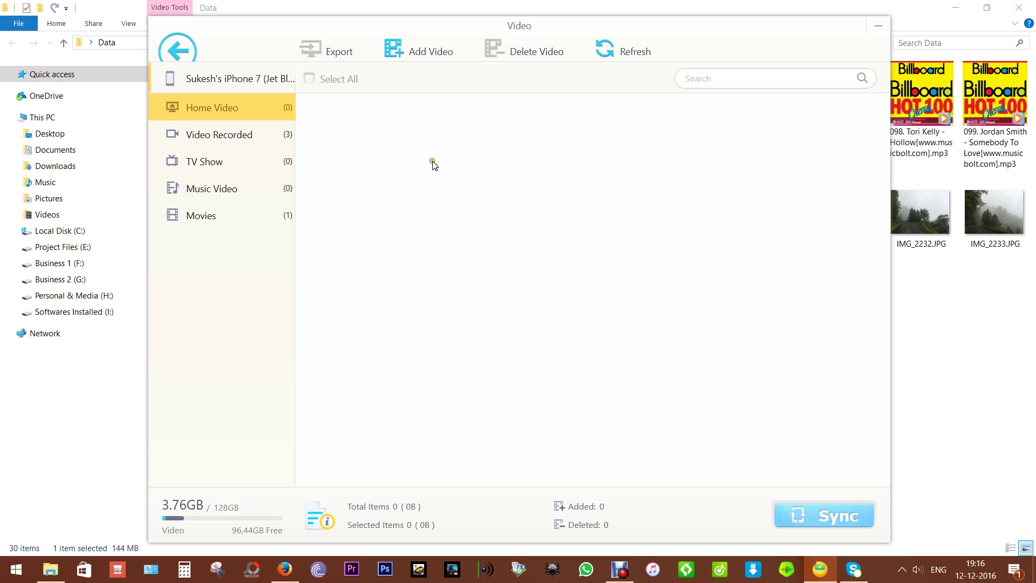
click(178, 50)
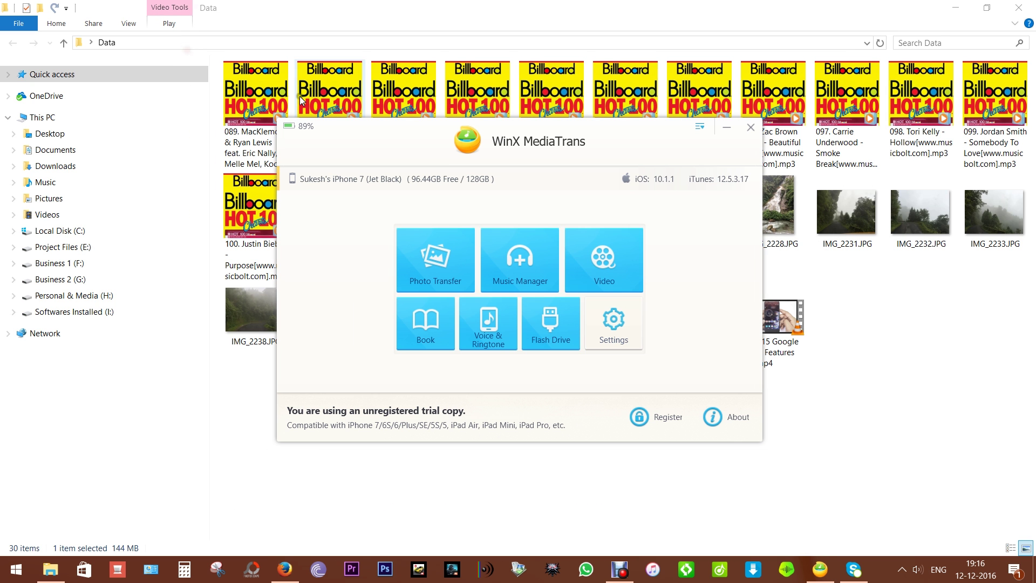
In Settings, keep MP3 as the music conversion format and review the default export paths.
click(613, 324)
click(485, 188)
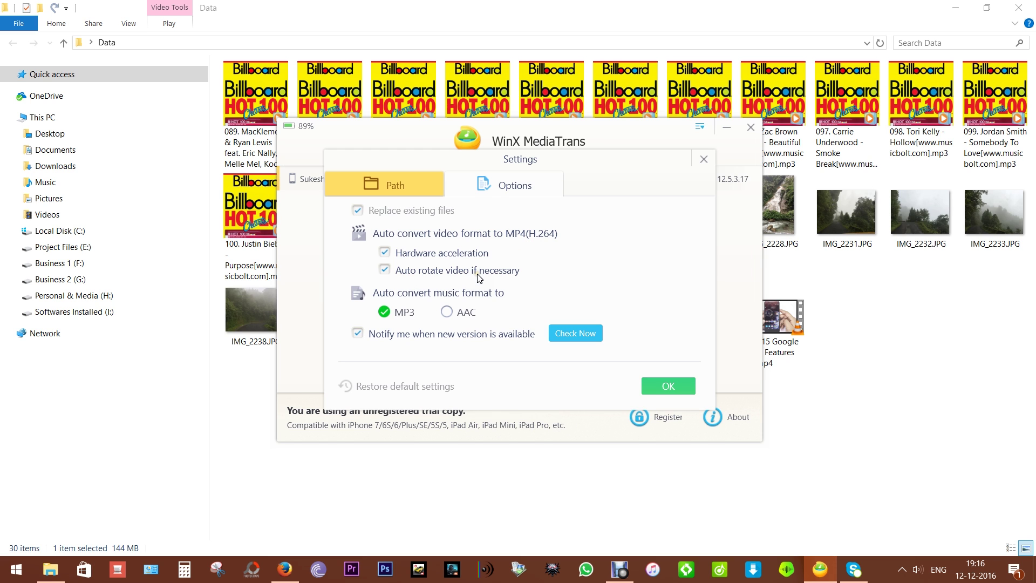
click(447, 313)
click(386, 313)
click(447, 312)
click(392, 312)
click(387, 195)
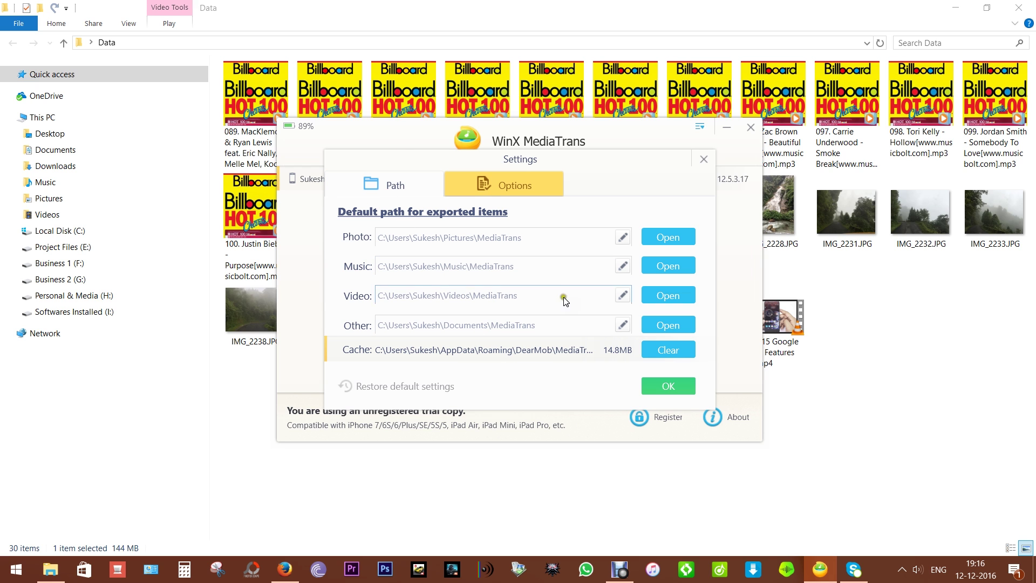
click(669, 386)
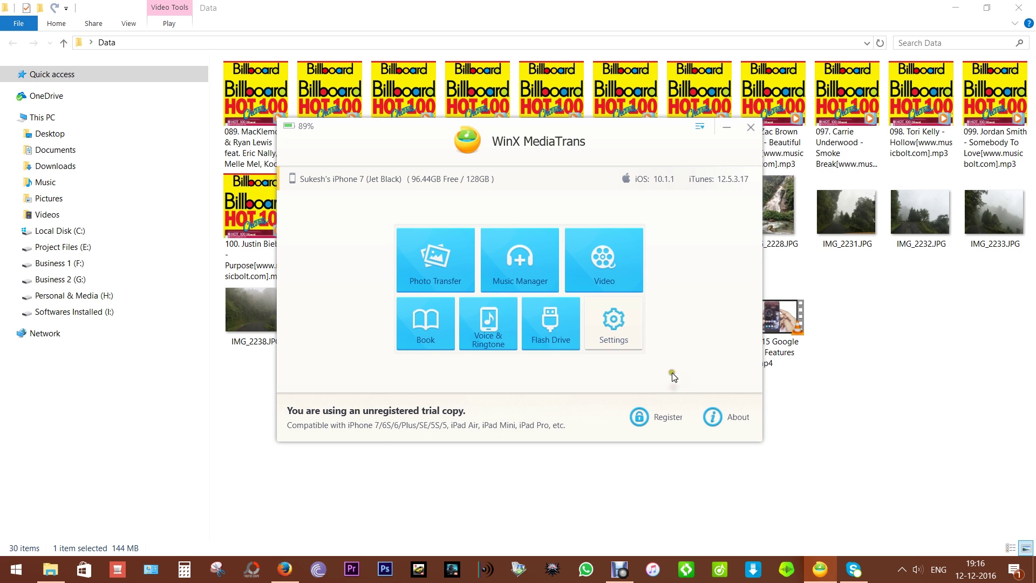
click(601, 261)
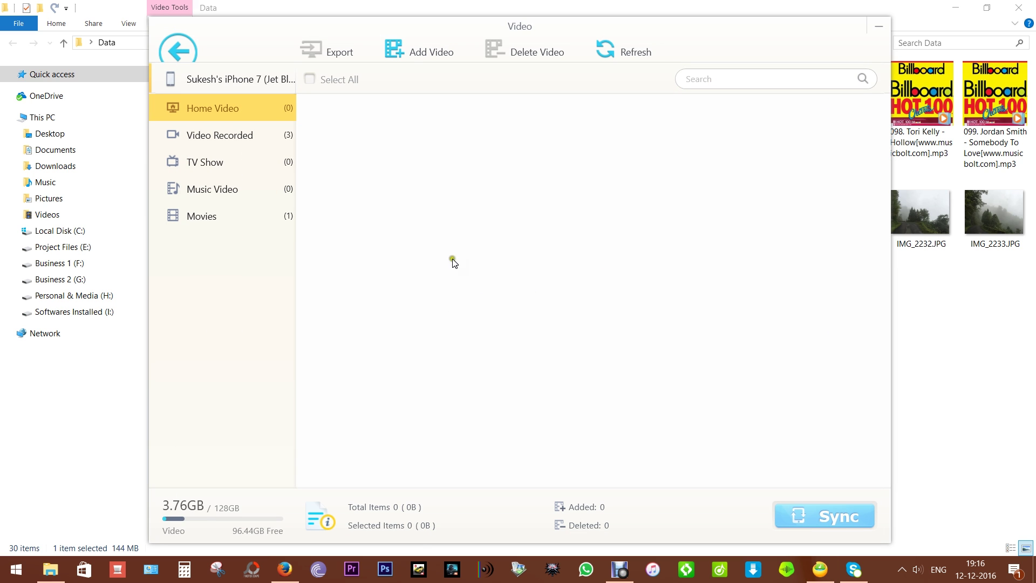
click(190, 64)
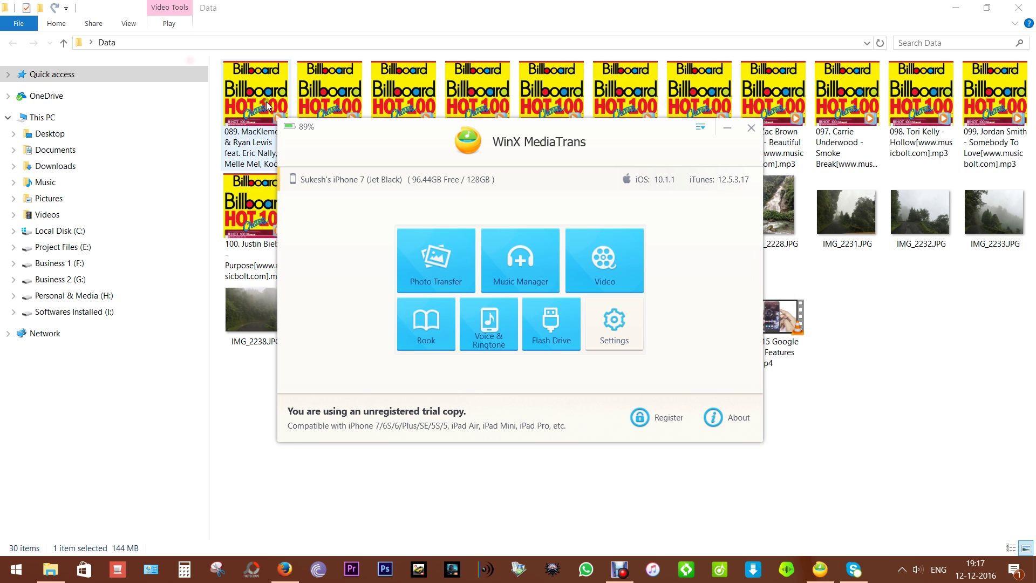
click(428, 325)
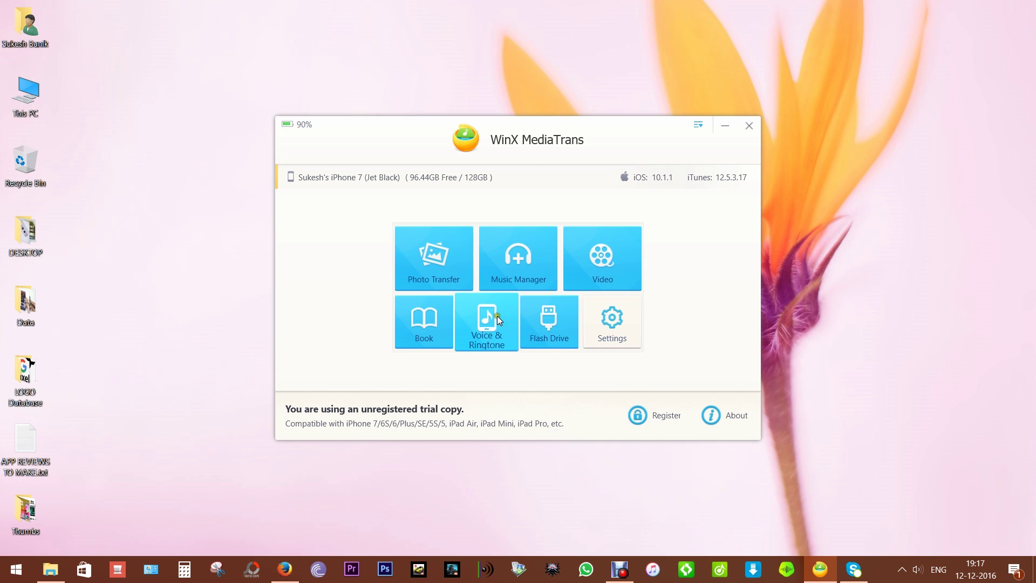
Add Dessert.mp3 from the Data folder to the iPhone ringtones.
click(496, 315)
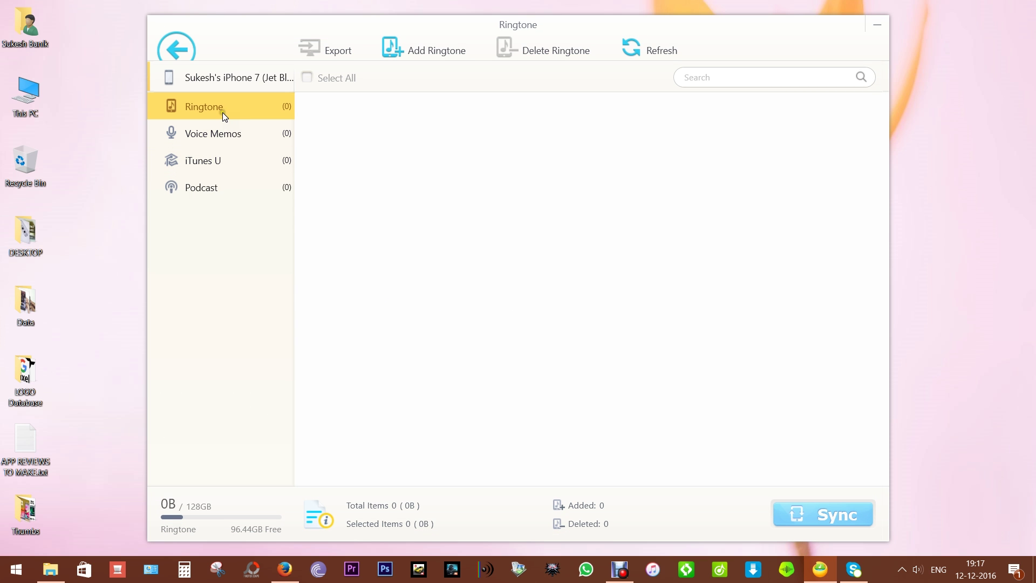
click(432, 50)
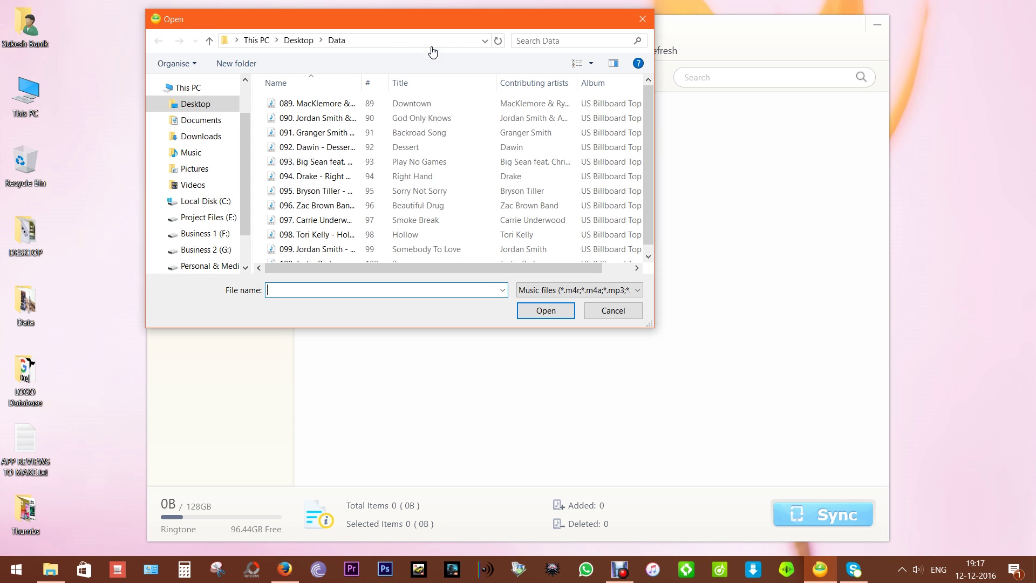
click(314, 146)
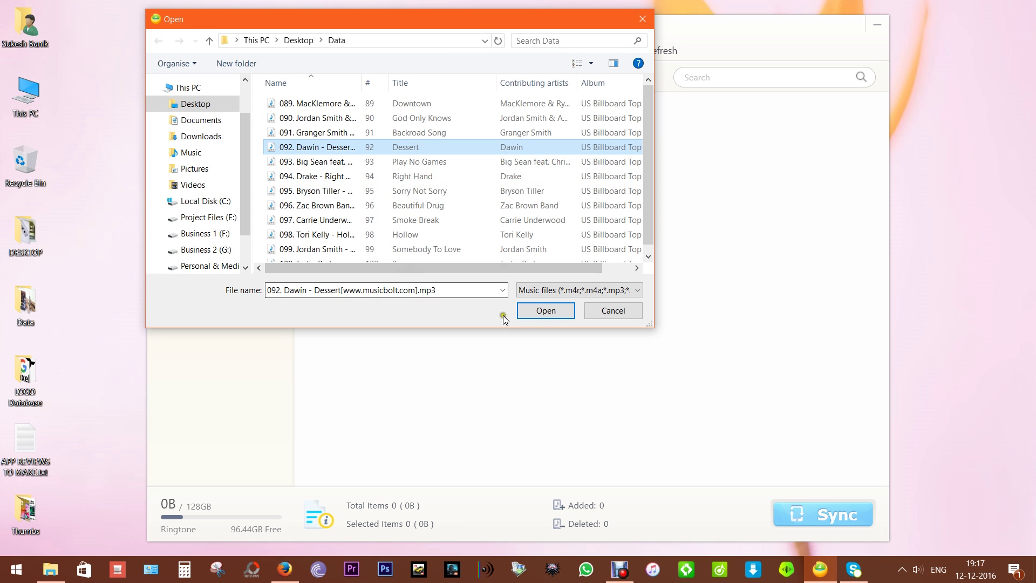
click(546, 312)
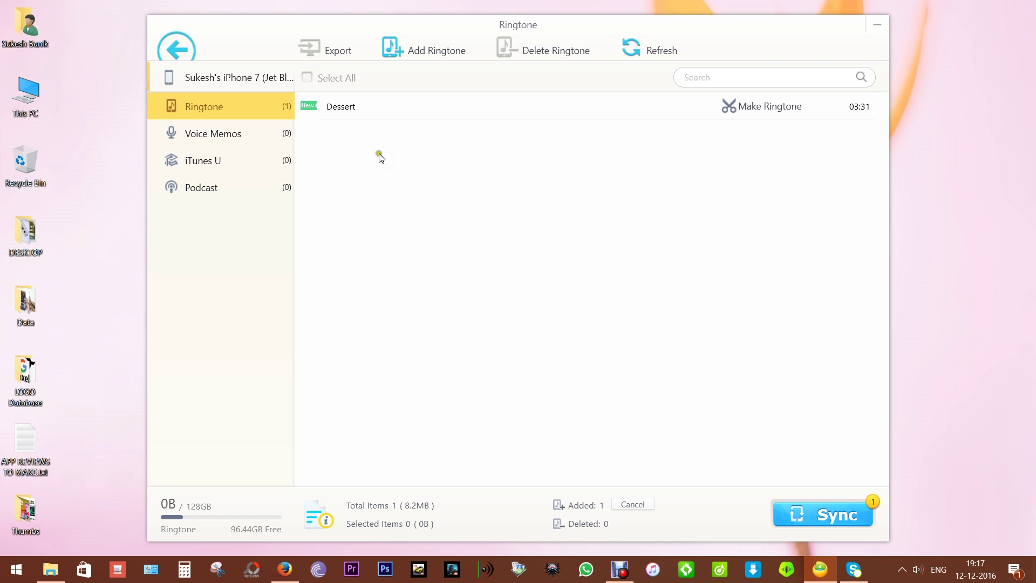
Trim the Dessert ringtone to its opening seconds and sync it to the iPhone.
click(352, 106)
click(736, 106)
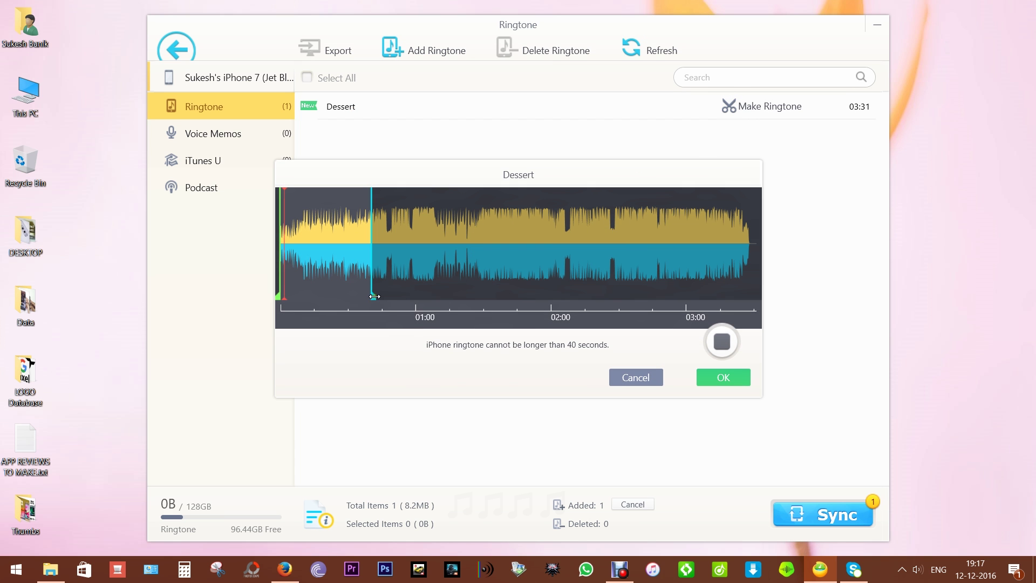
drag(375, 296, 302, 297)
click(735, 380)
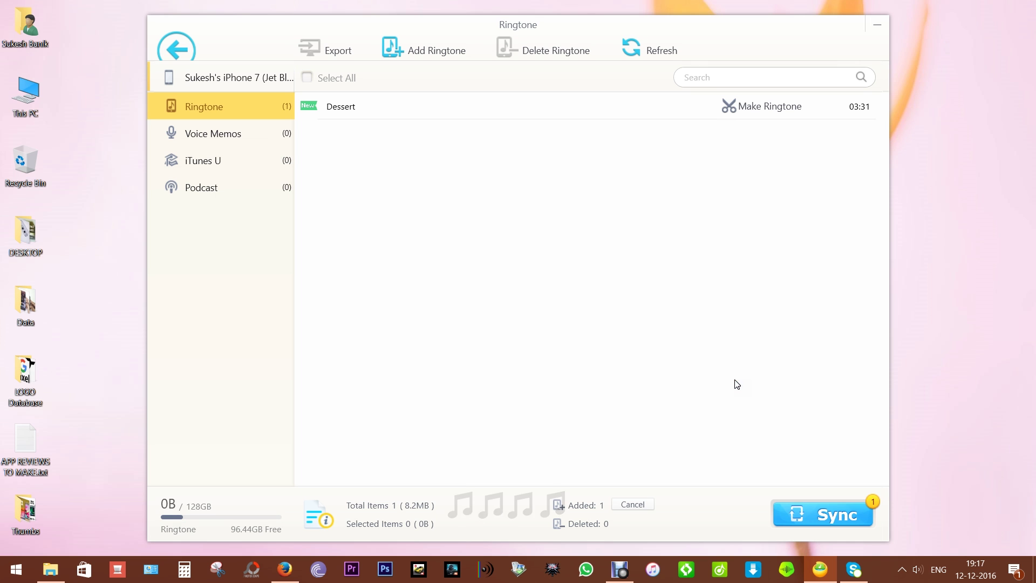
click(826, 518)
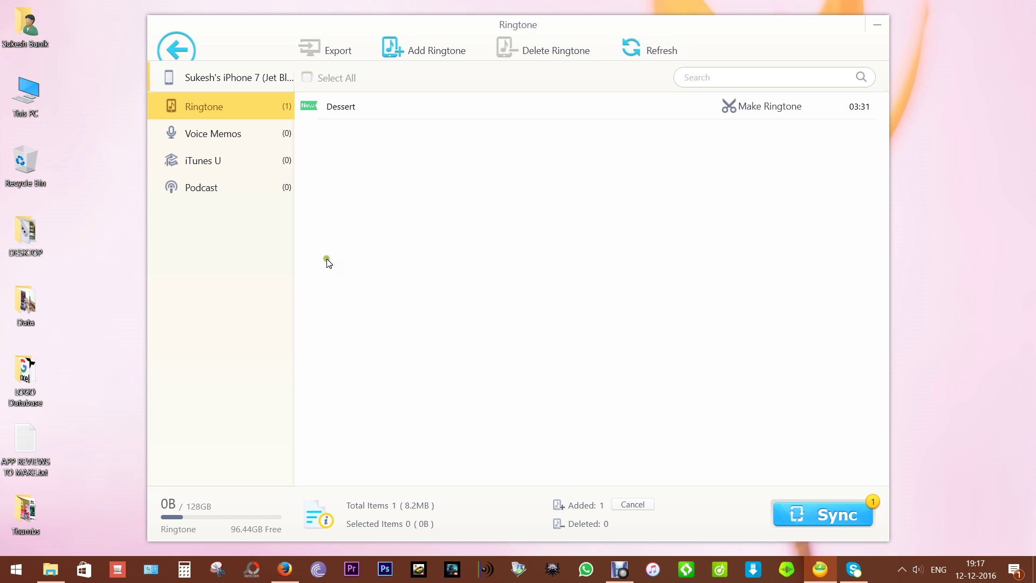
Browse the Voice Memos, iTunes U and Podcasts categories without adding anything.
click(213, 135)
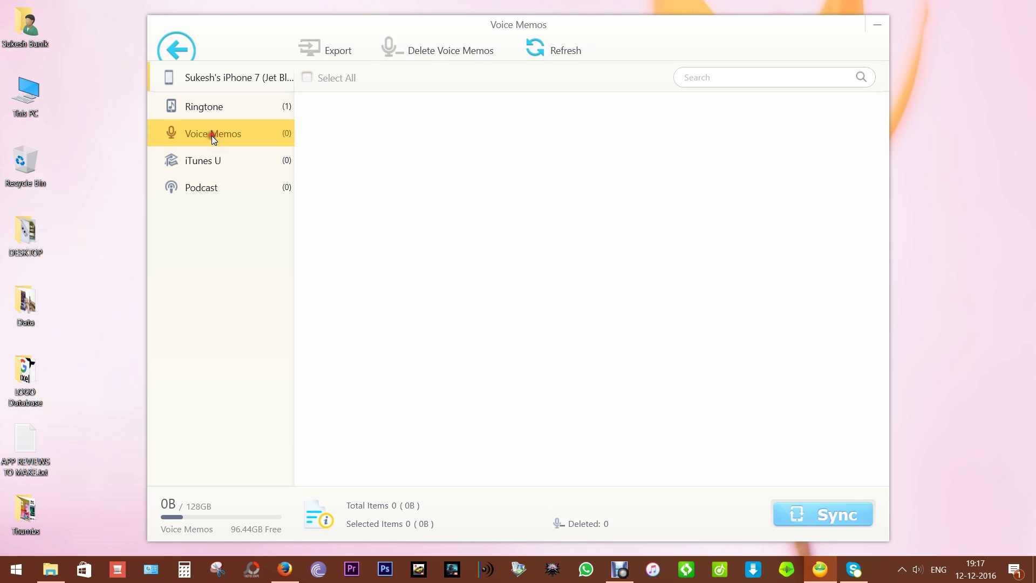
click(215, 163)
click(434, 64)
click(605, 317)
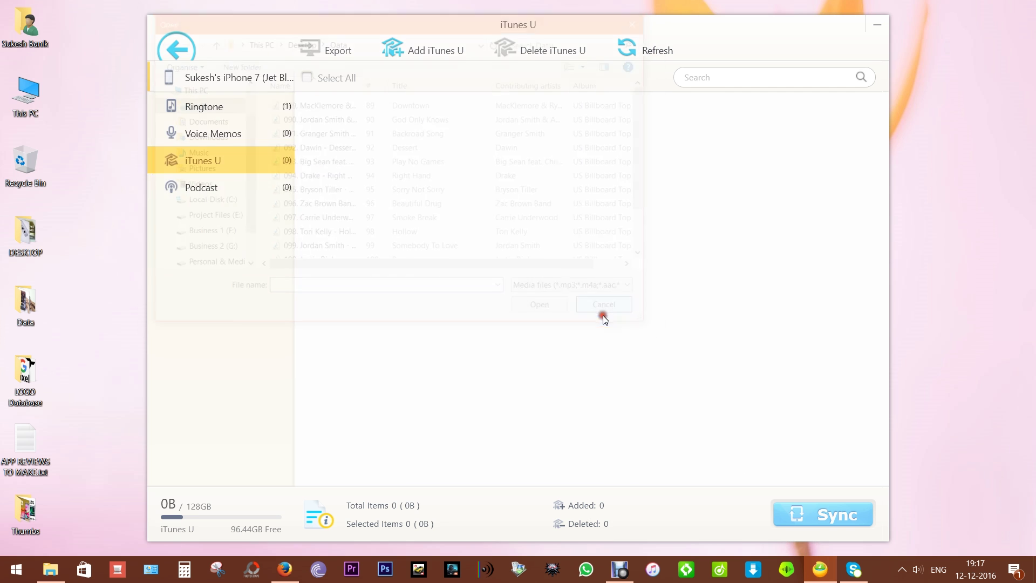
click(215, 189)
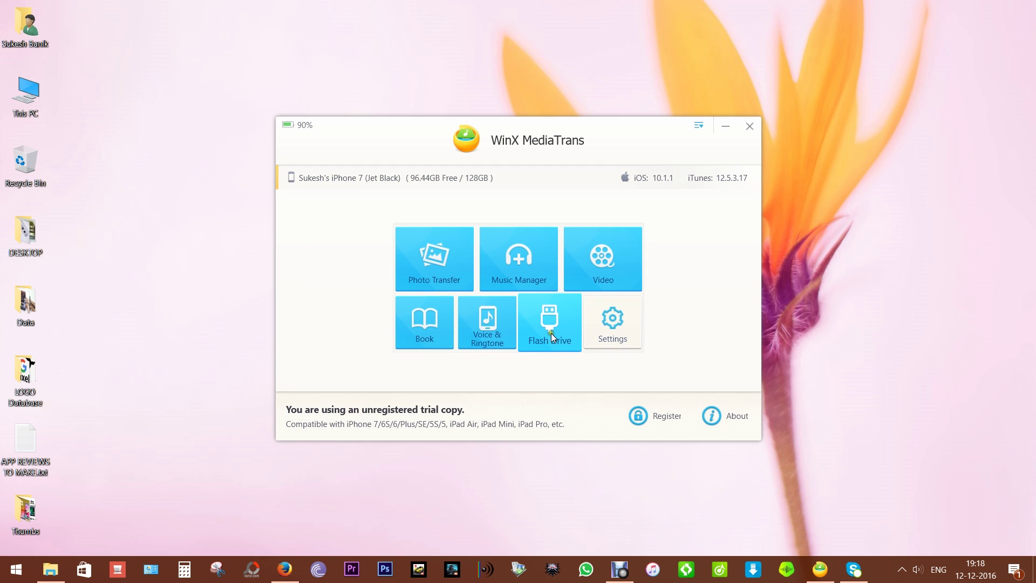
Create a folder named Test in Flash Drive storage and open it.
click(554, 336)
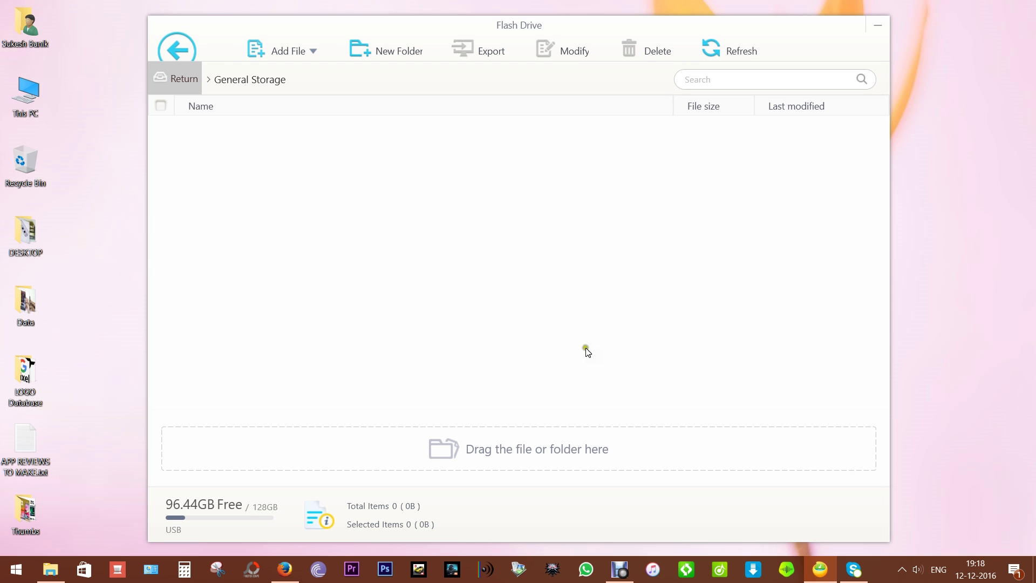
click(381, 54)
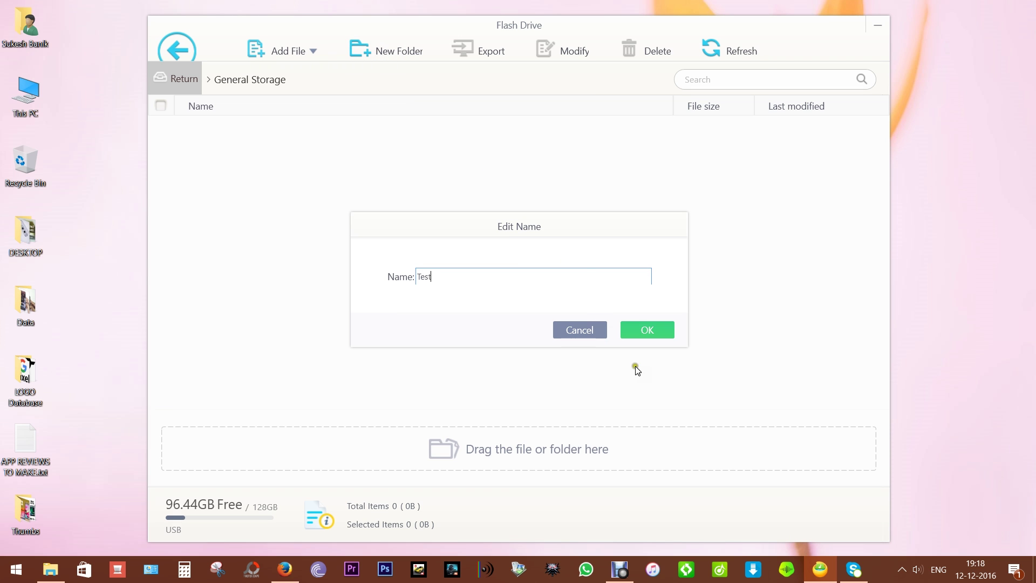
click(655, 330)
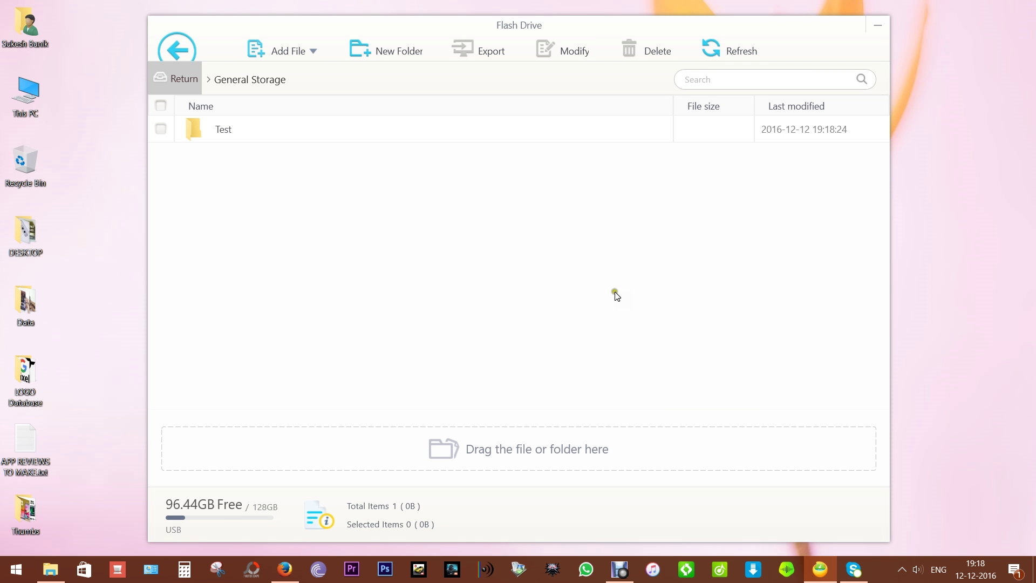
click(225, 131)
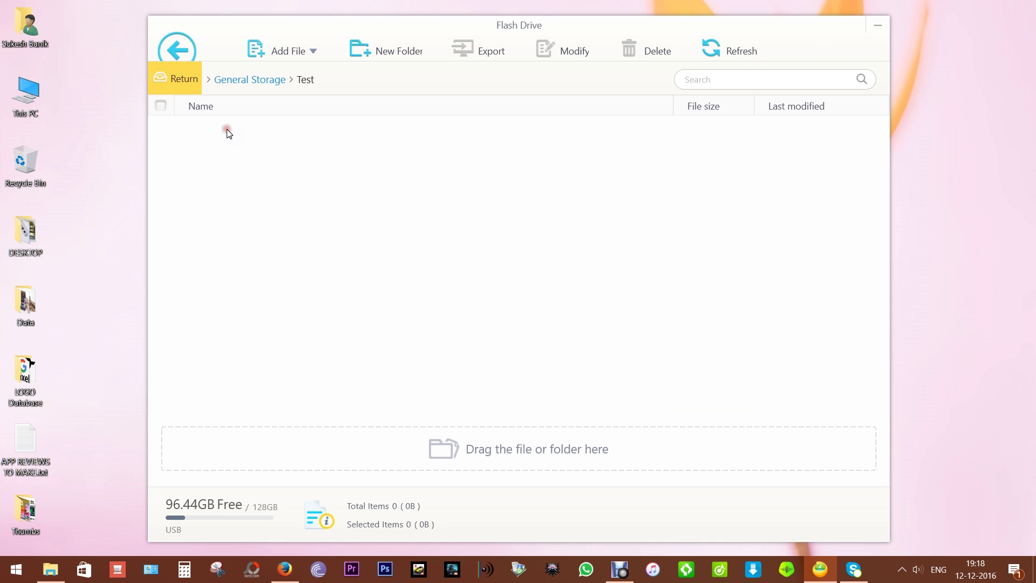
Copy three songs and three photos from the Data folder into Test.
click(50, 569)
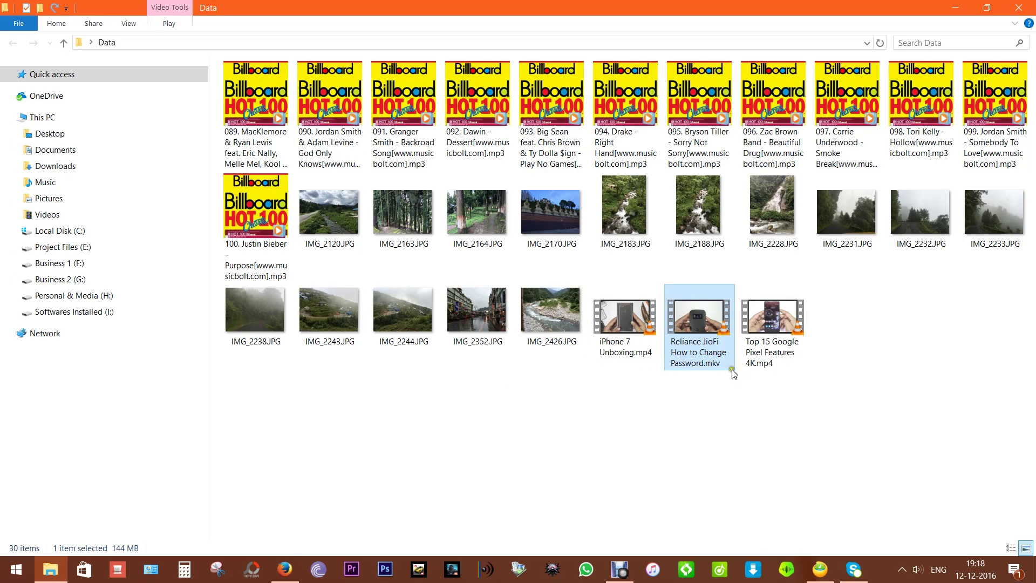
drag(993, 319, 399, 263)
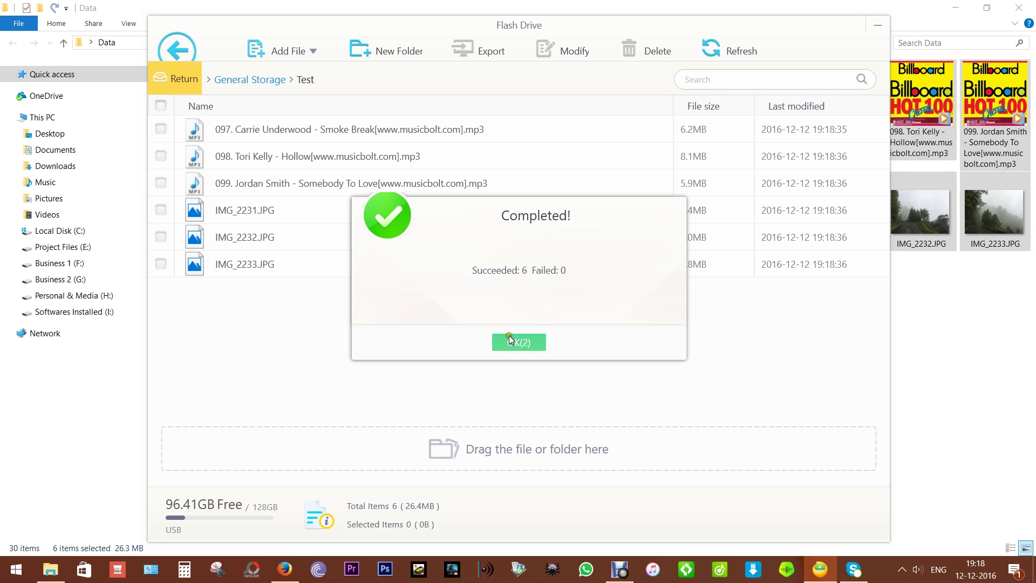
click(513, 342)
click(528, 344)
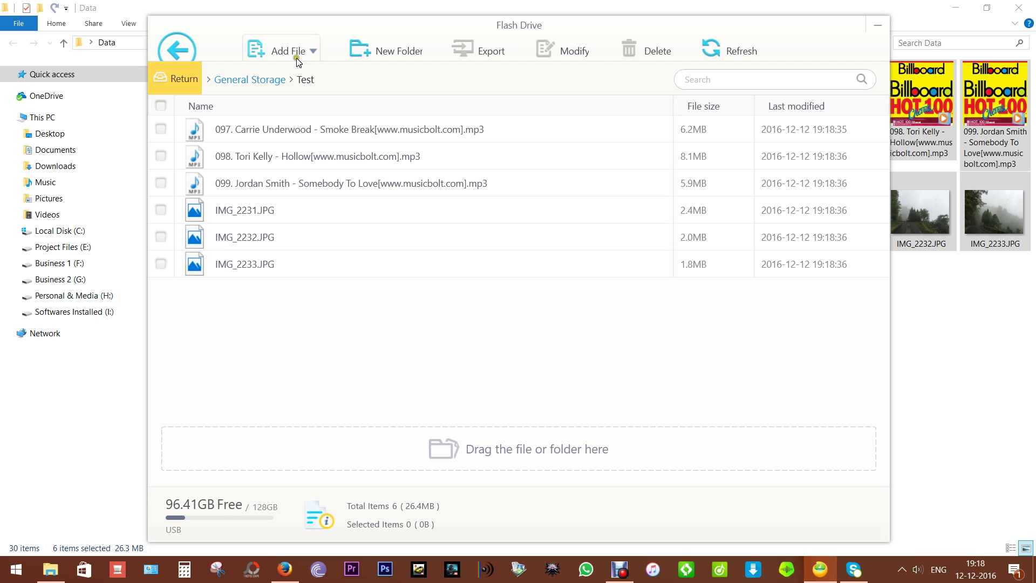
click(312, 51)
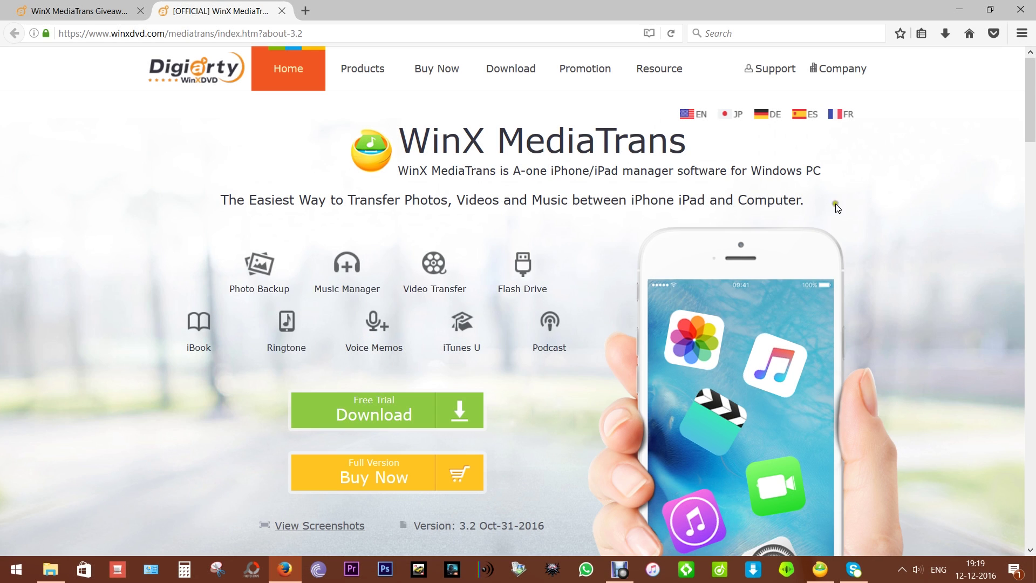
Switch to the WinX MediaTrans giveaway tab and check its web address.
scroll(571, 275, down, 4)
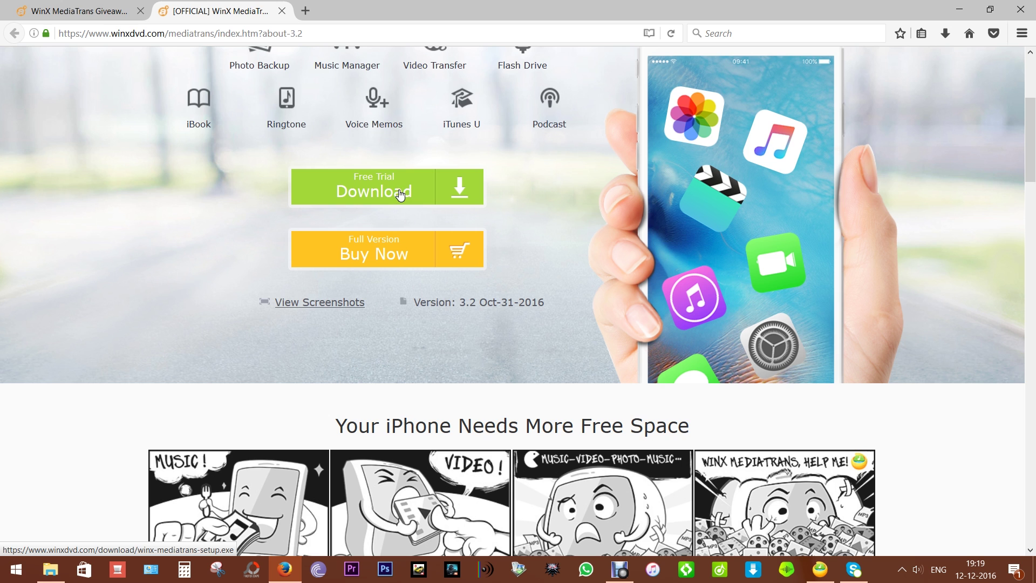
click(79, 4)
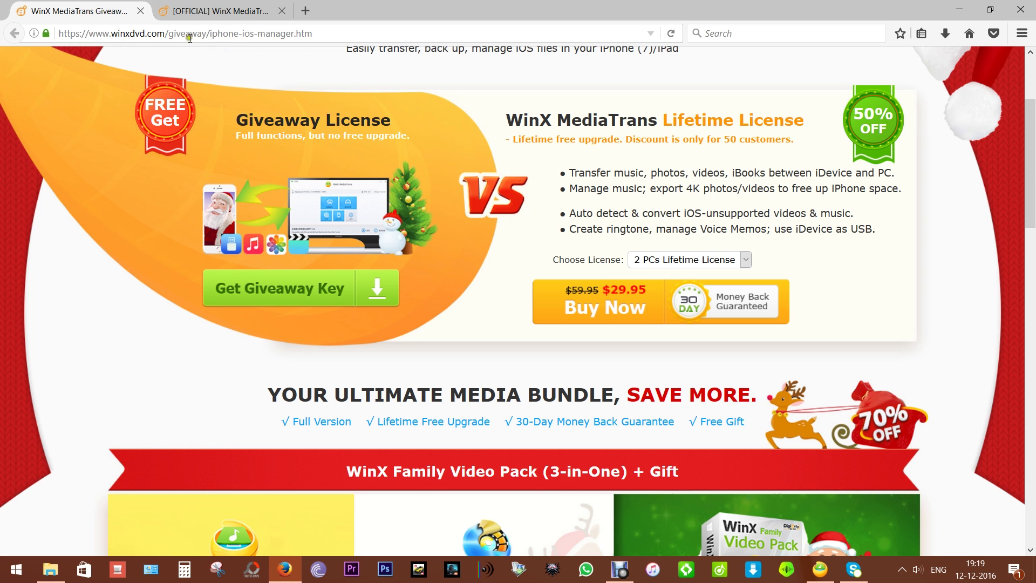
triple_click(311, 34)
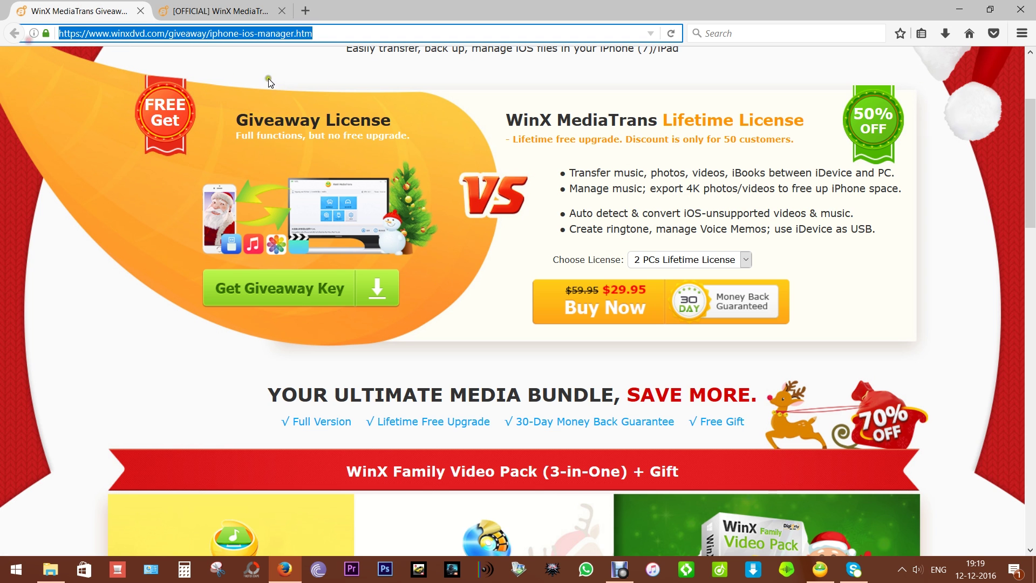
click(349, 82)
Scroll down through the giveaway's bundle offers and $29.95 product cards.
scroll(488, 332, up, 3)
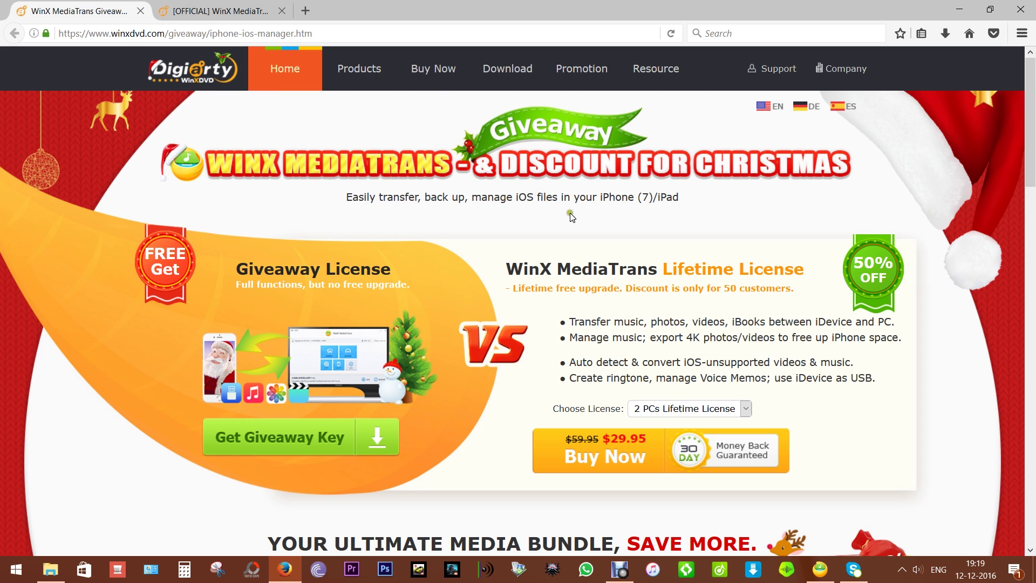
scroll(535, 357, down, 5)
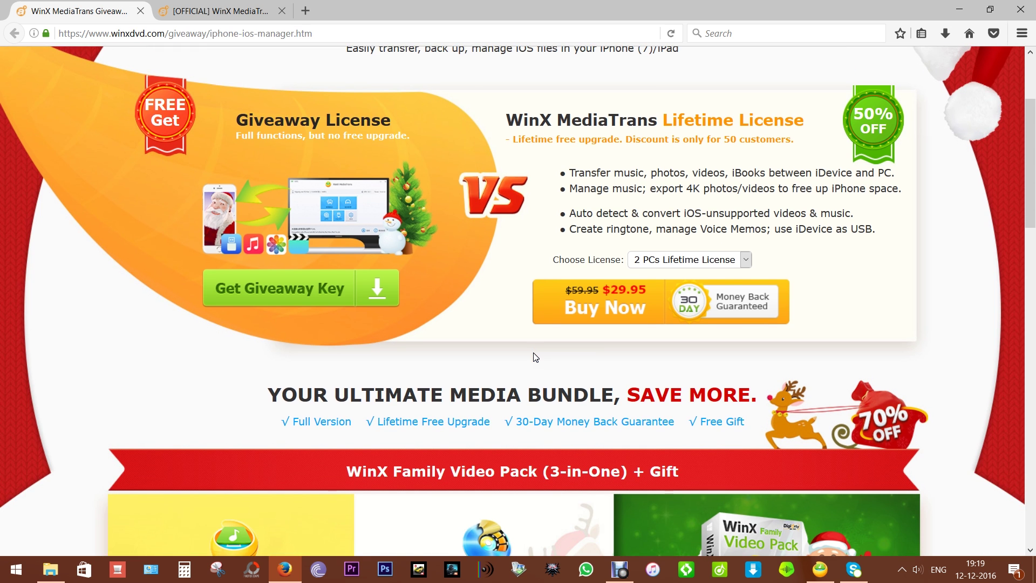
scroll(536, 357, down, 5)
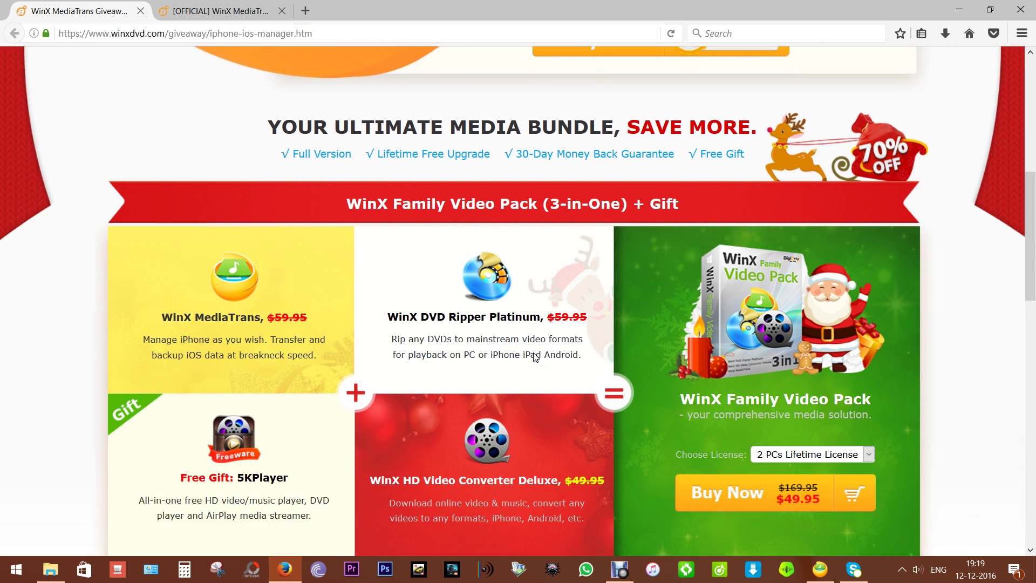
scroll(535, 356, down, 2)
scroll(535, 356, down, 2)
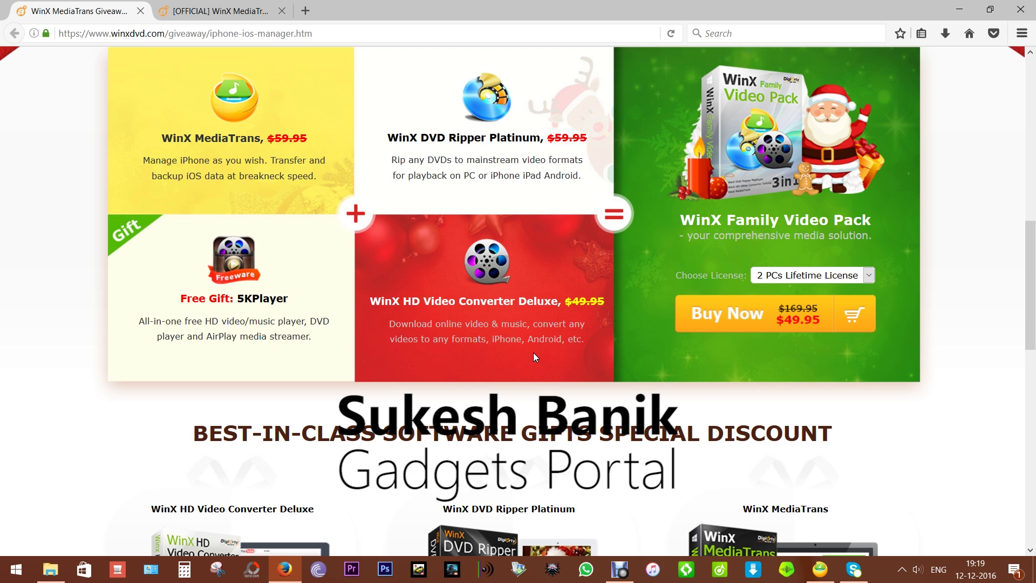
scroll(534, 357, down, 2)
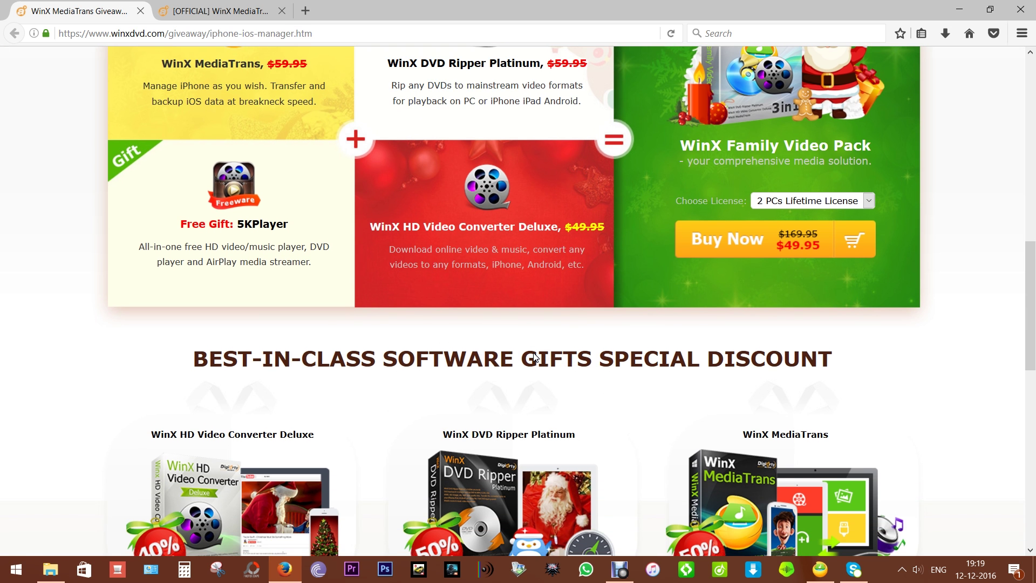
scroll(534, 357, down, 7)
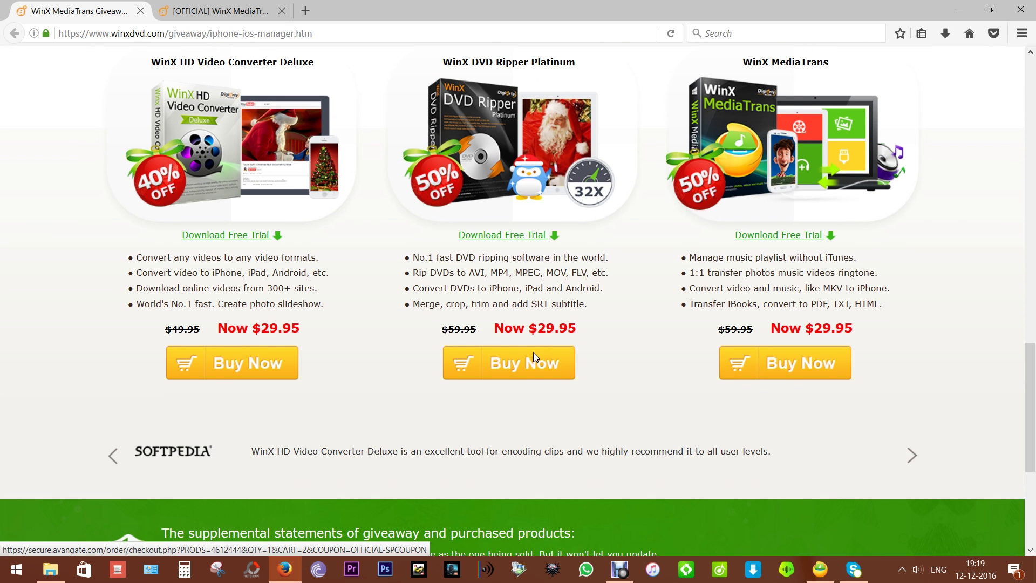